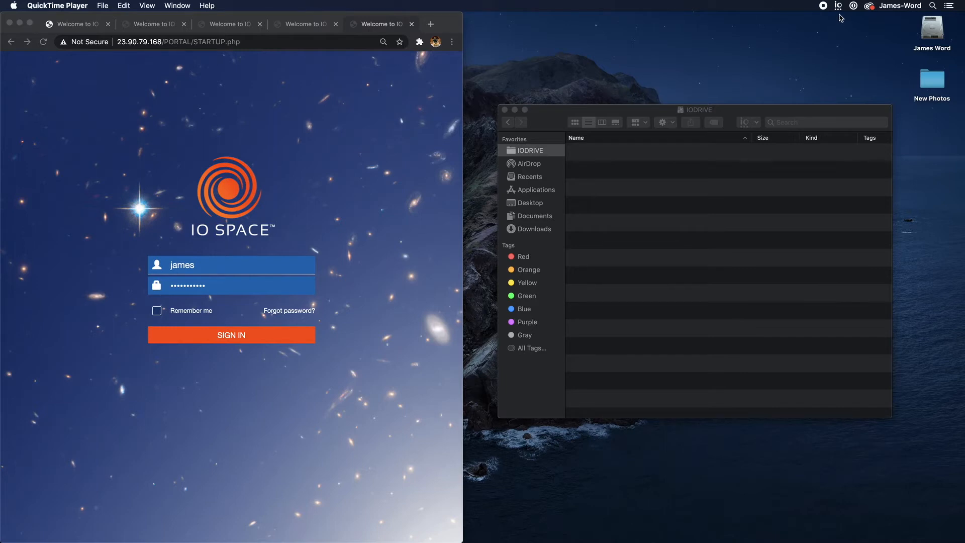
# Look through the IO Drive status menu, connection settings and Xinet actions without changing anything.
pyautogui.click(838, 8)
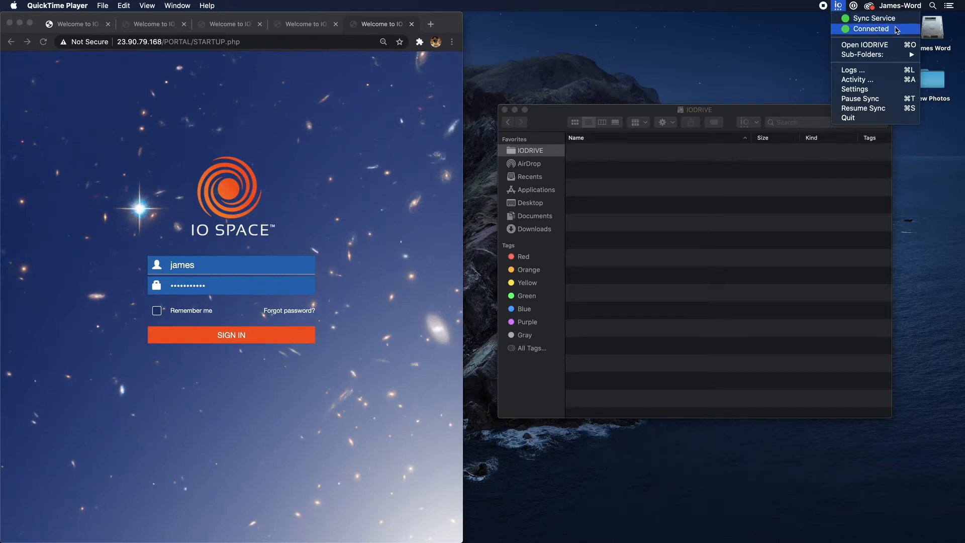
pyautogui.click(894, 89)
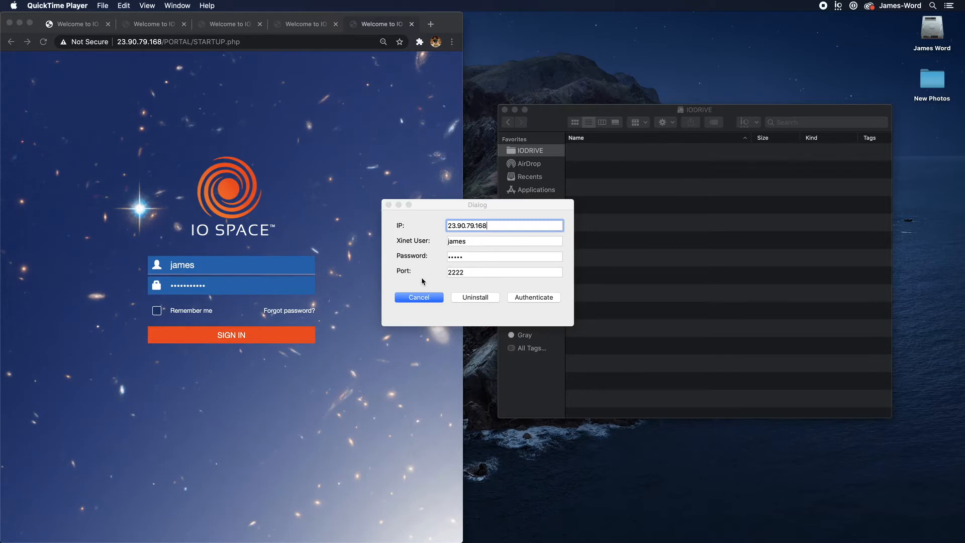
pyautogui.click(418, 297)
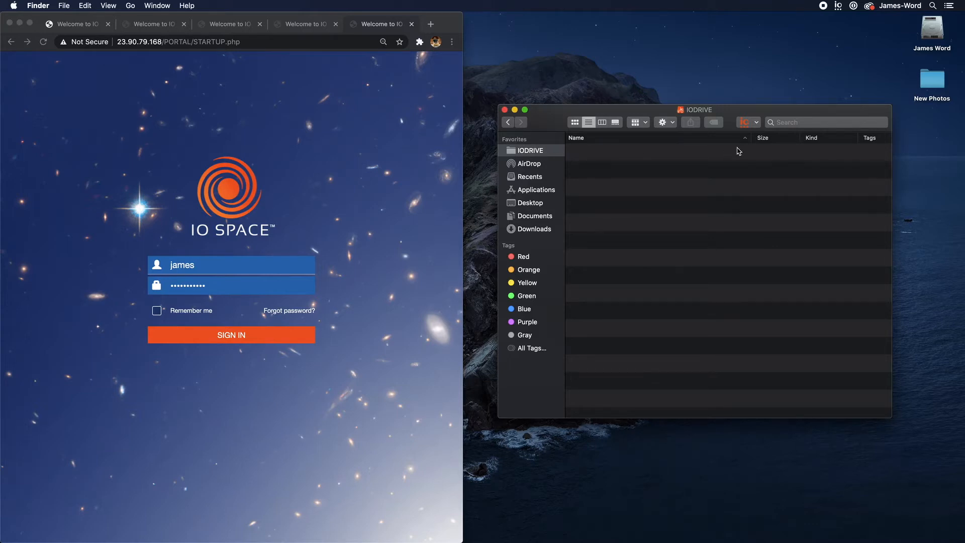
pyautogui.click(754, 124)
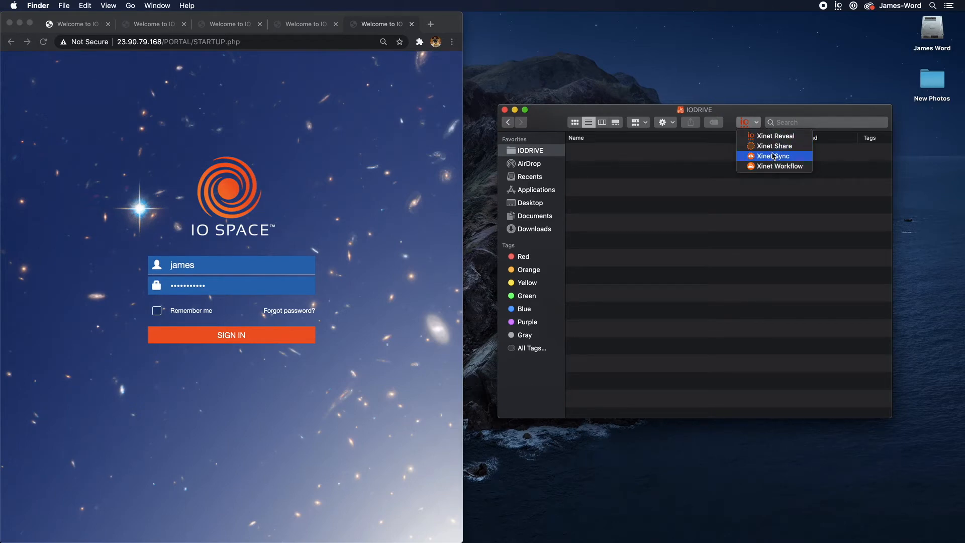
pyautogui.click(689, 214)
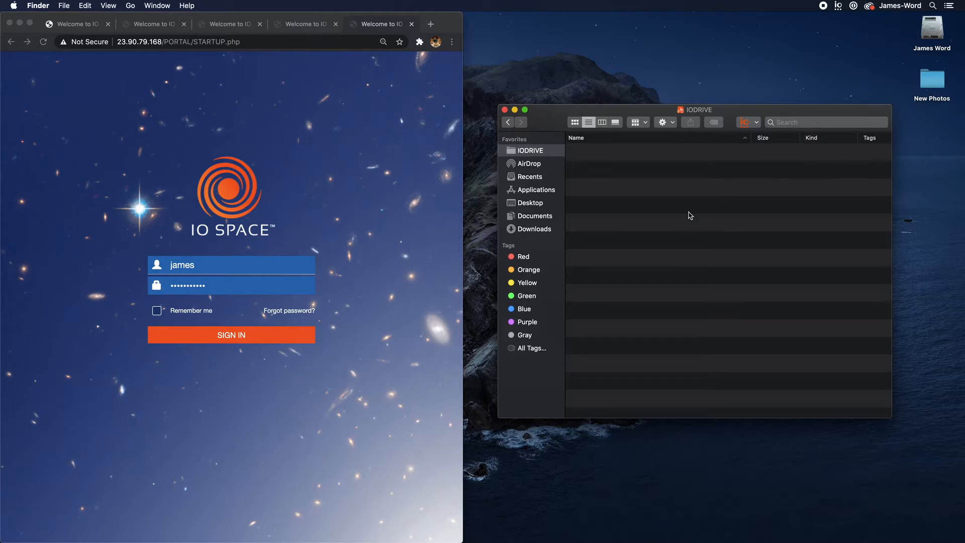
pyautogui.click(421, 282)
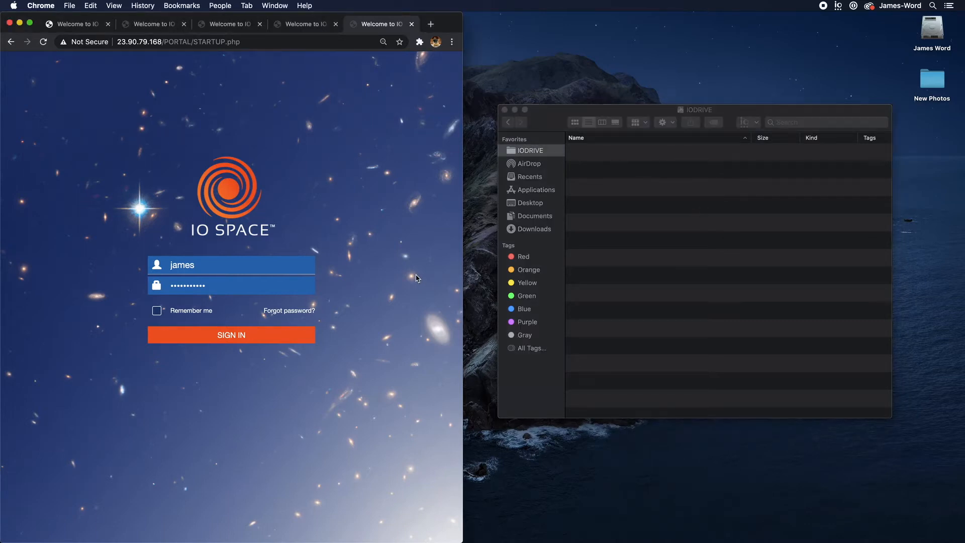
# Sign in to the portal and Sync and Open Red Leaf in Hand.jpg from IO Drive Demo > Creative.
pyautogui.click(262, 336)
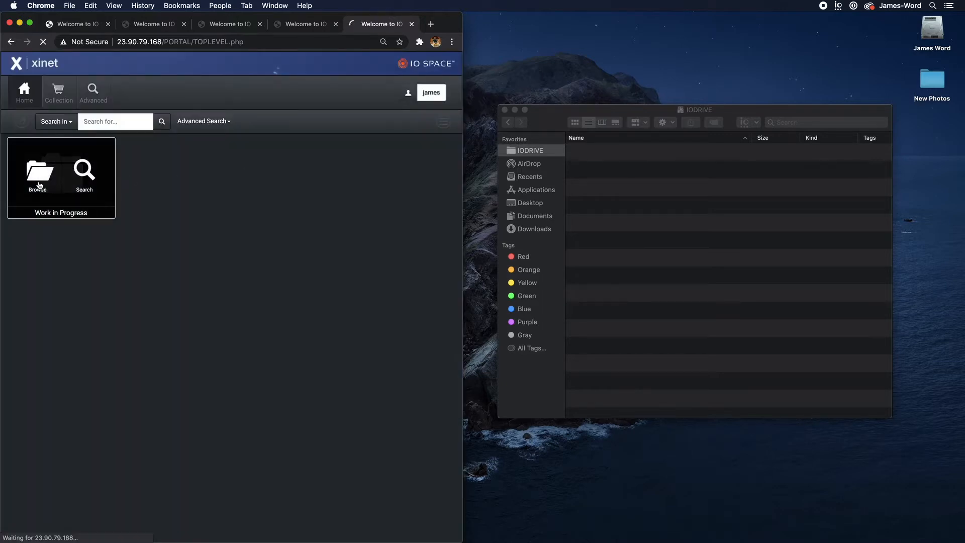
pyautogui.click(39, 185)
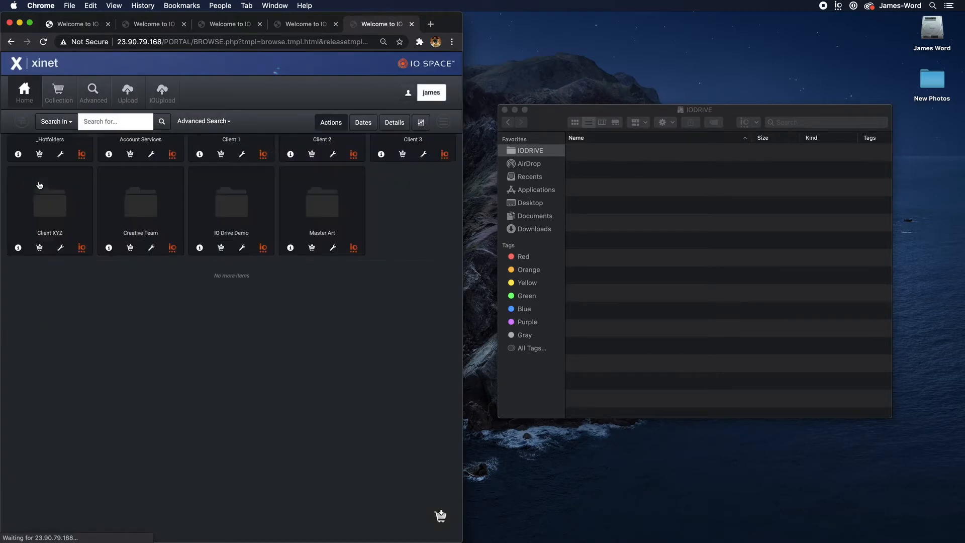
pyautogui.click(216, 294)
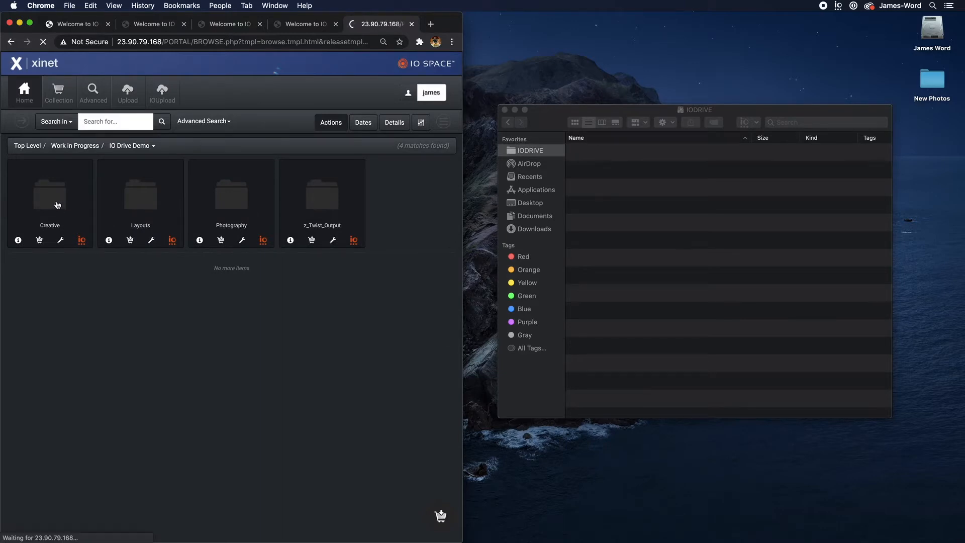
pyautogui.click(450, 241)
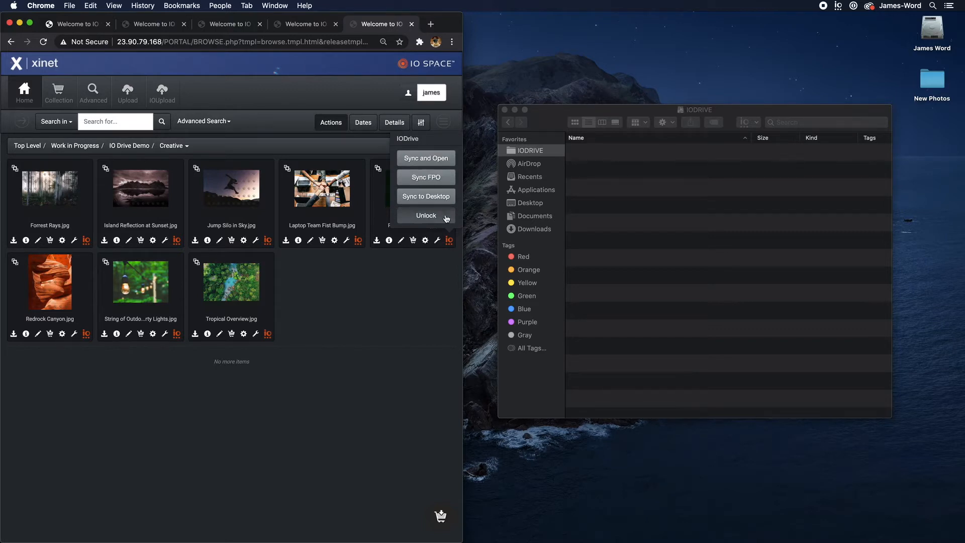
pyautogui.click(441, 159)
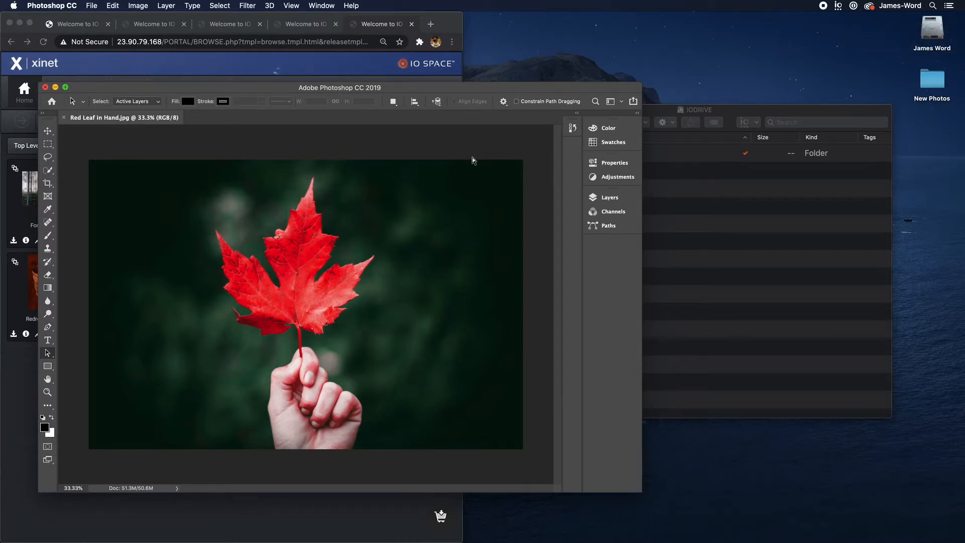
# Shift the image hue by +42 so the red leaf turns orange-yellow.
pyautogui.press('super+u')
pyautogui.moveTo(459, 199); pyautogui.dragTo(480, 198)
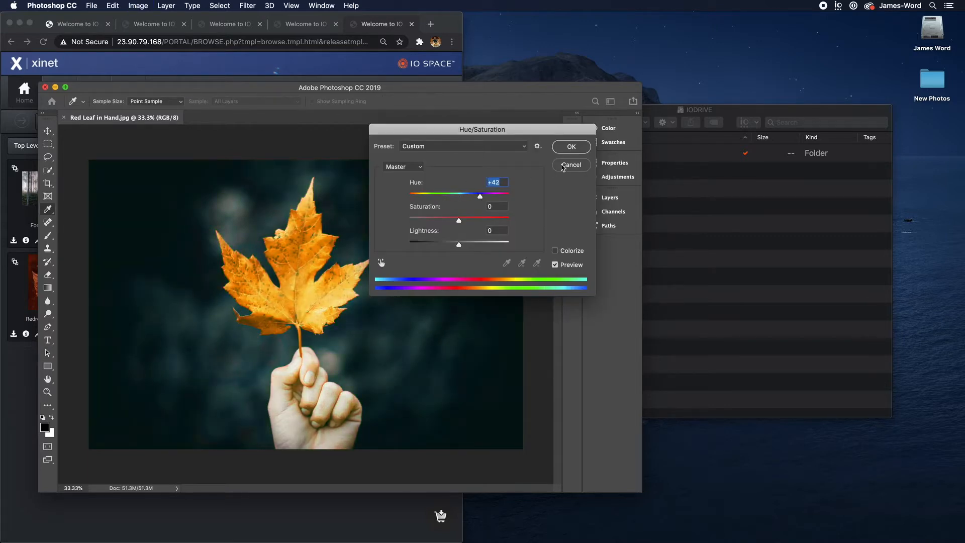
pyautogui.click(567, 150)
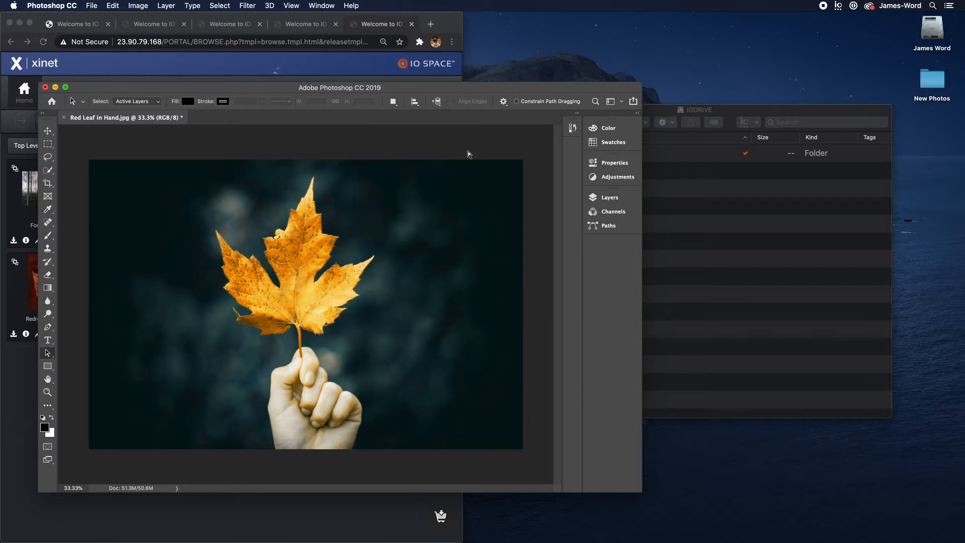
# Save the image and expand IODRIVE's Creative folder to confirm the 803 KB synced file.
pyautogui.press('super+s')
pyautogui.keyDown('alt'); pyautogui.click(677, 233); pyautogui.keyUp('alt')
pyautogui.click(572, 153)
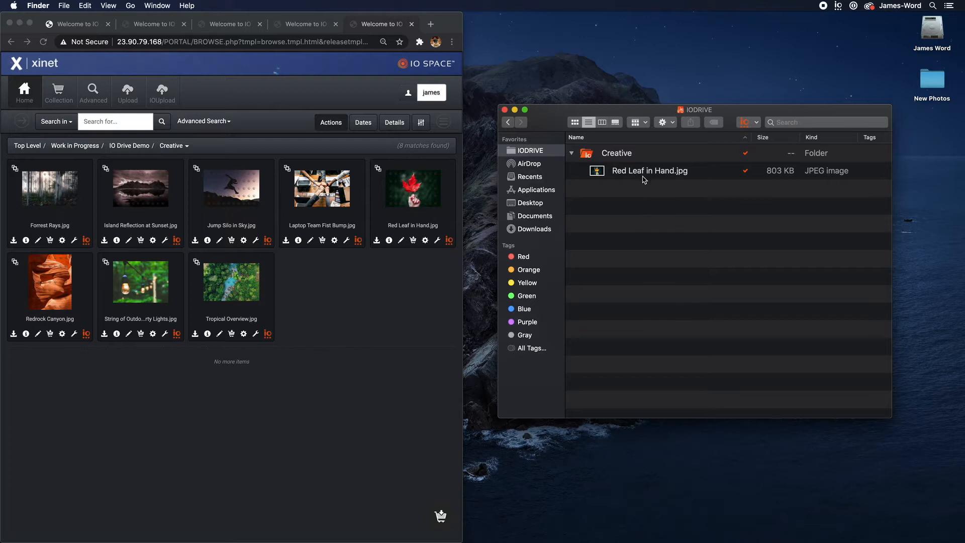
# Return the portal to its top level, then Xinet Reveal Red Leaf in Hand.jpg from Finder.
pyautogui.click(228, 107)
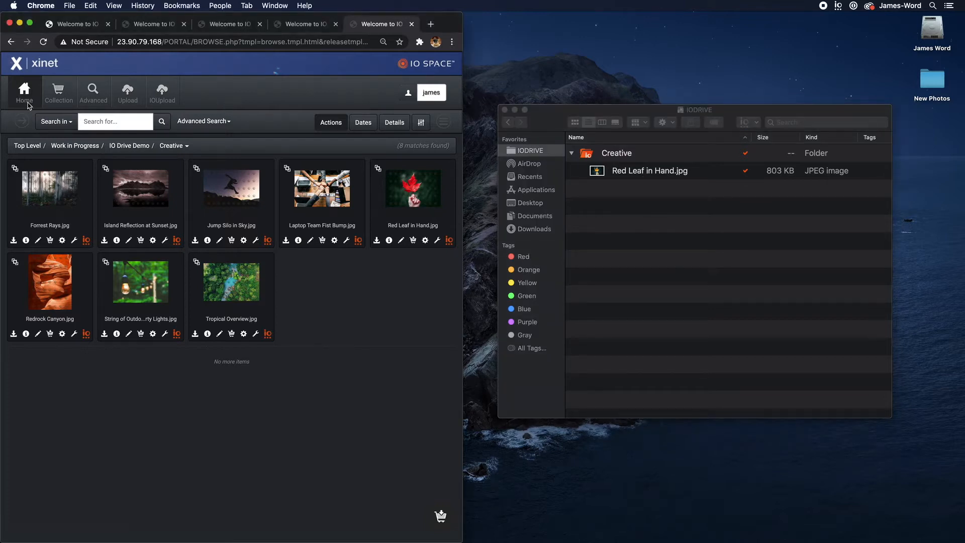
pyautogui.click(25, 97)
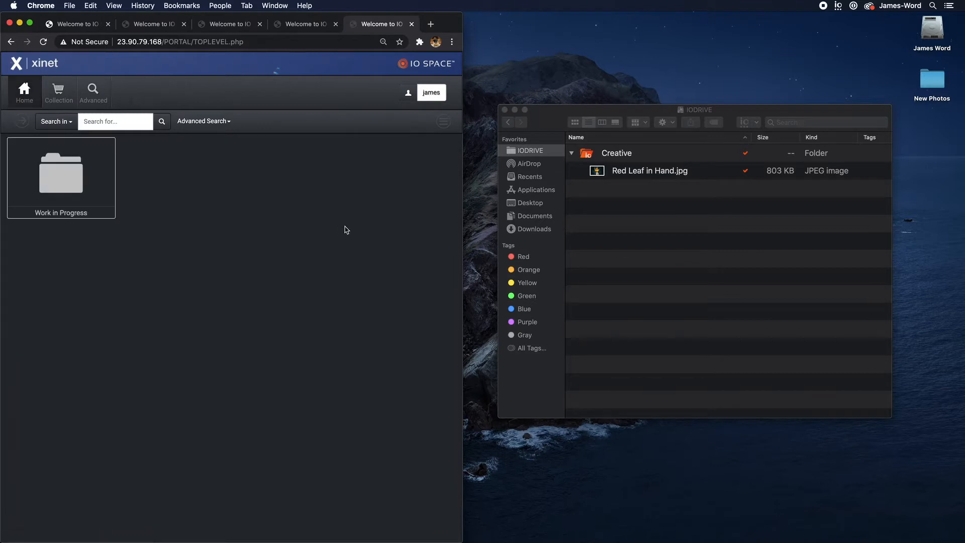
pyautogui.click(635, 196)
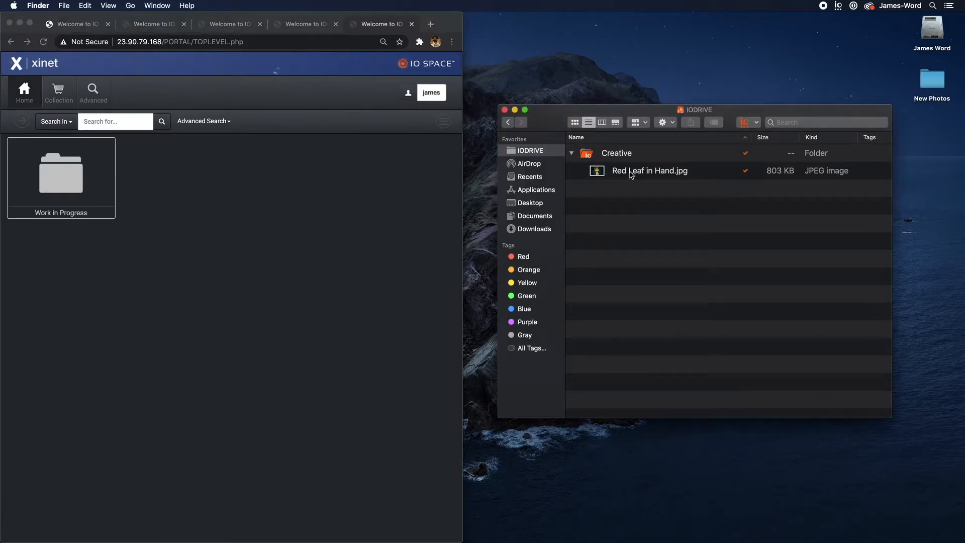
pyautogui.click(631, 173)
pyautogui.rightClick(631, 172)
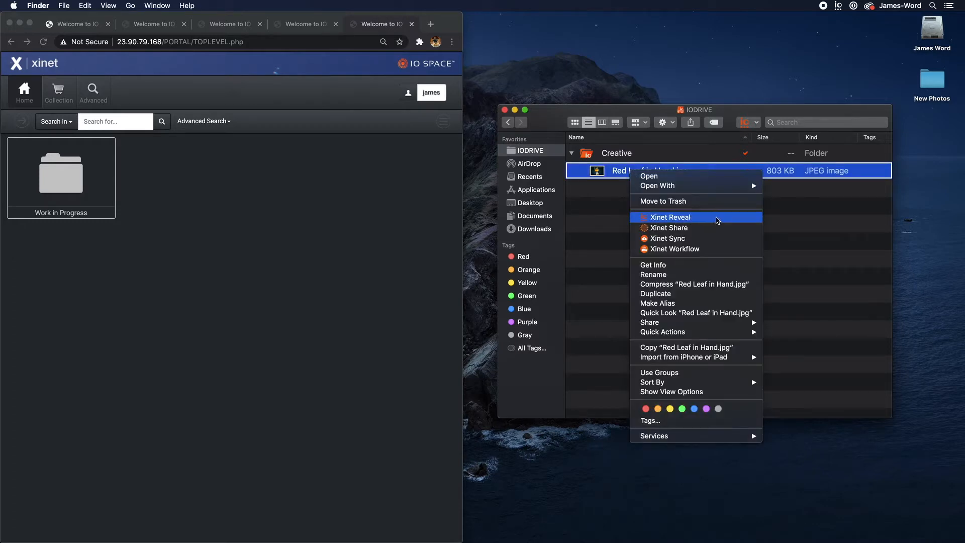
pyautogui.click(717, 220)
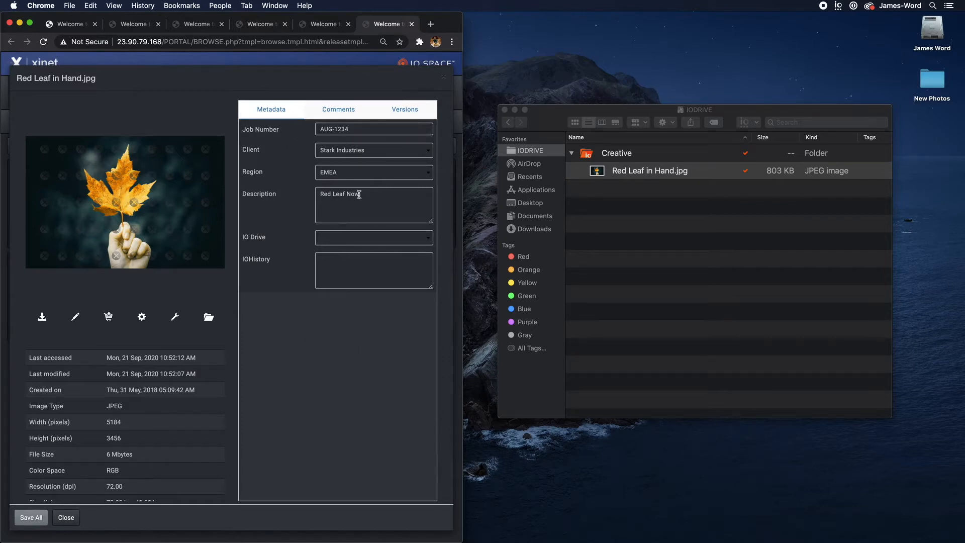
# Change the file's description to 'Yellow Leaf Now' and save it.
pyautogui.doubleClick(324, 195)
pyautogui.write('Yellow')
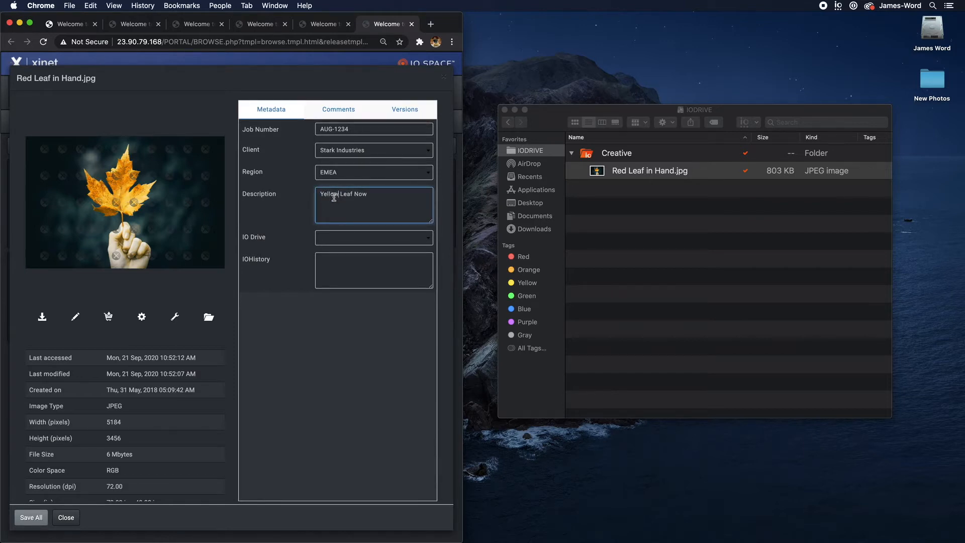
pyautogui.click(35, 519)
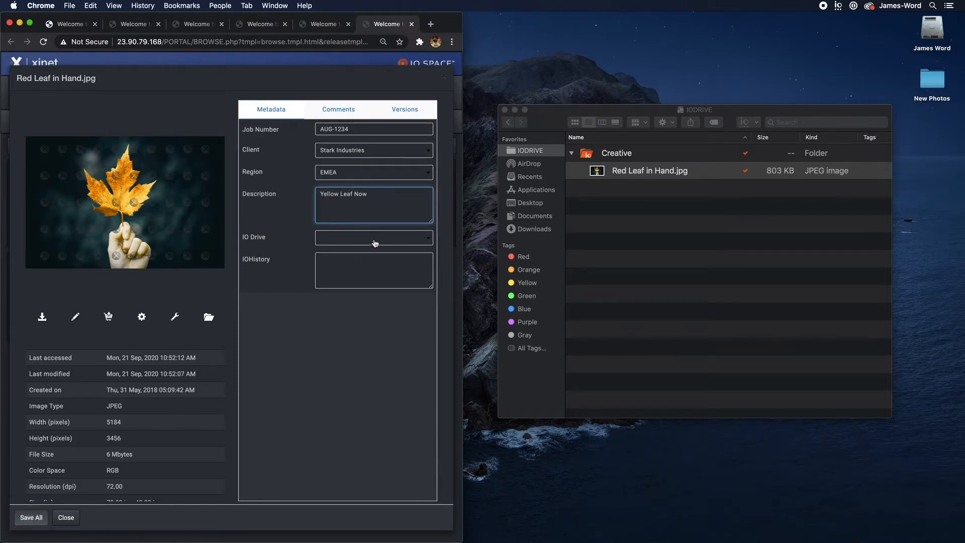
# Preview versions _001, _004 and _003 in the version history, then close the image details.
pyautogui.click(412, 110)
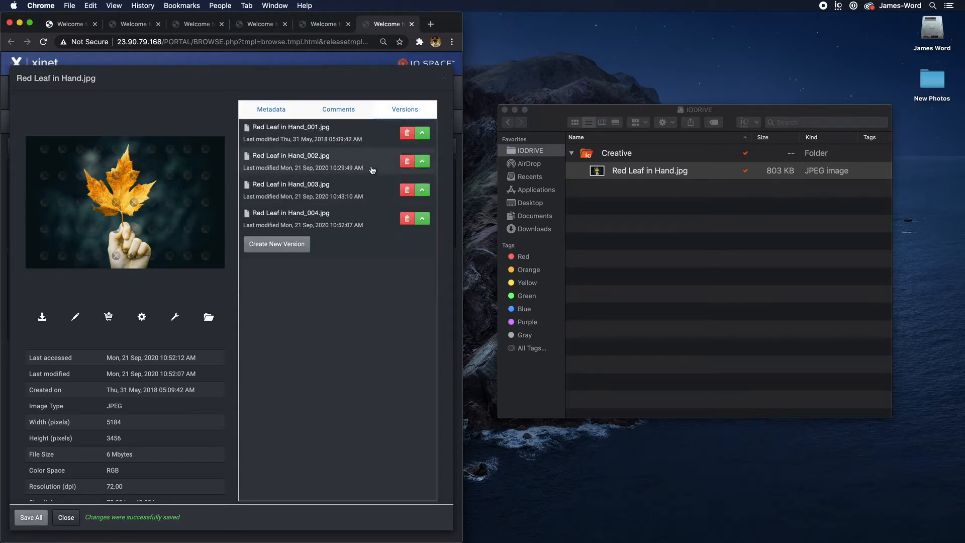
pyautogui.click(366, 129)
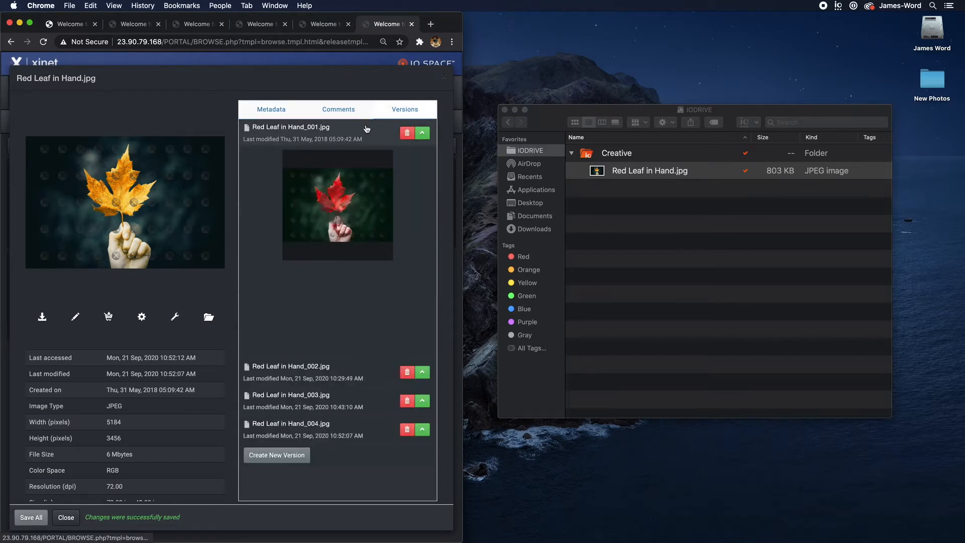
pyautogui.click(366, 131)
pyautogui.click(365, 219)
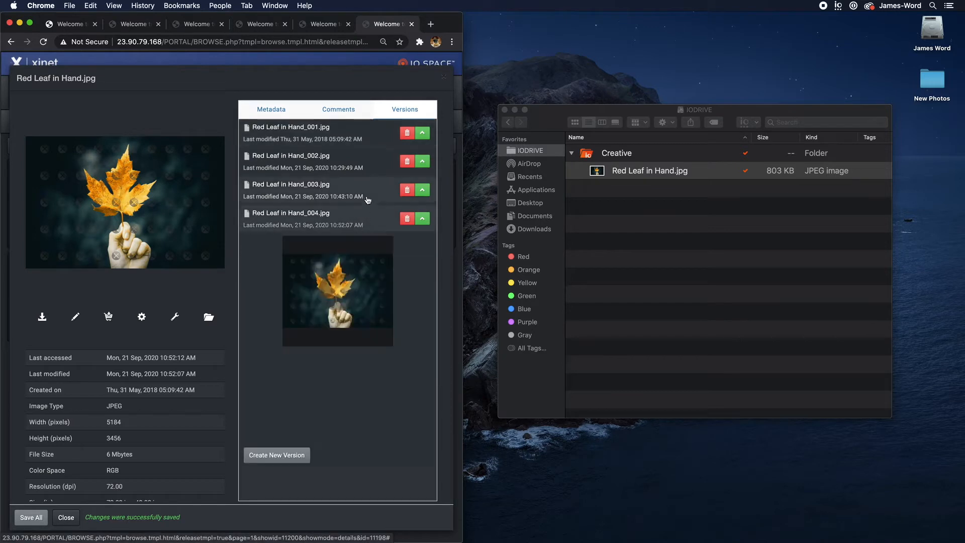
pyautogui.click(366, 201)
pyautogui.scroll(-3, 365, 375)
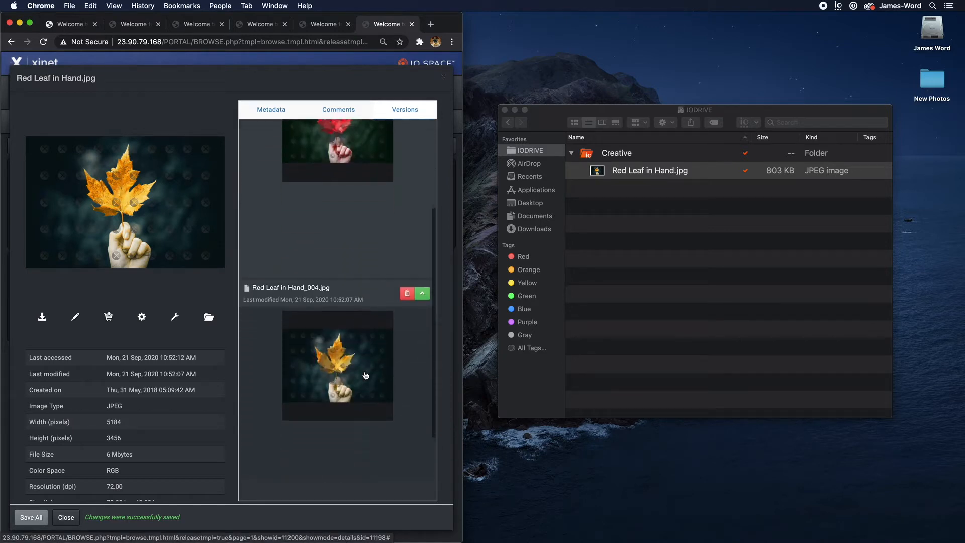
pyautogui.scroll(-2, 366, 376)
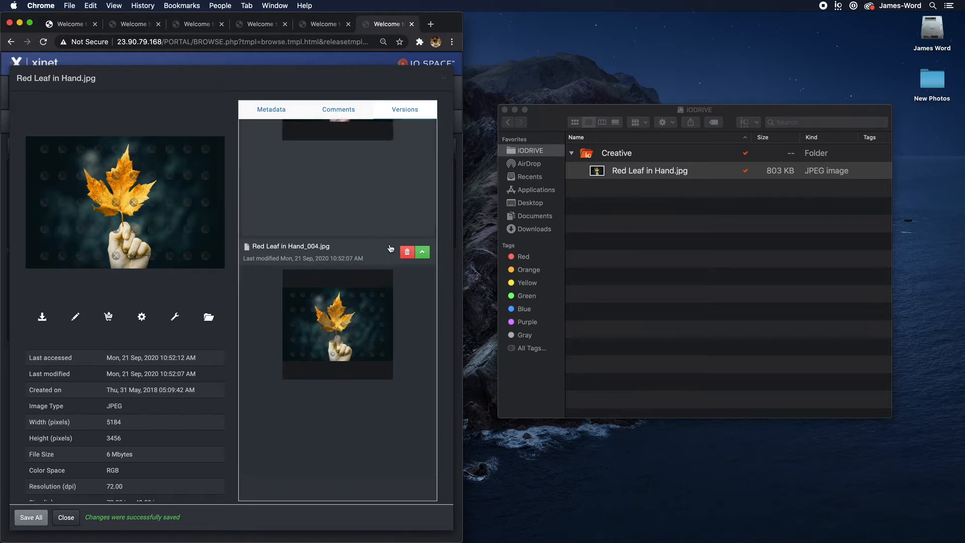
pyautogui.click(65, 517)
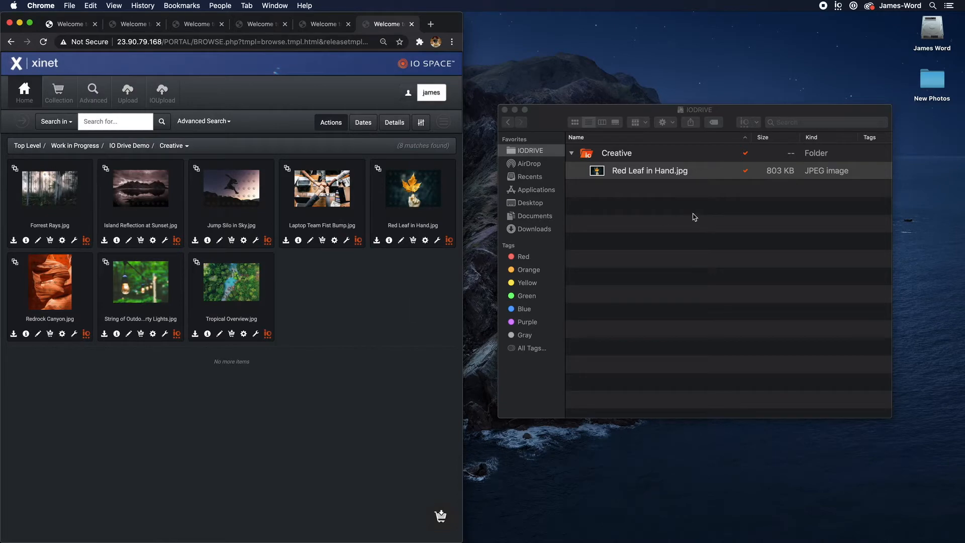
# Copy a Download share link for Red Leaf in Hand.jpg, valid until 10/1/20.
pyautogui.click(676, 205)
pyautogui.rightClick(648, 176)
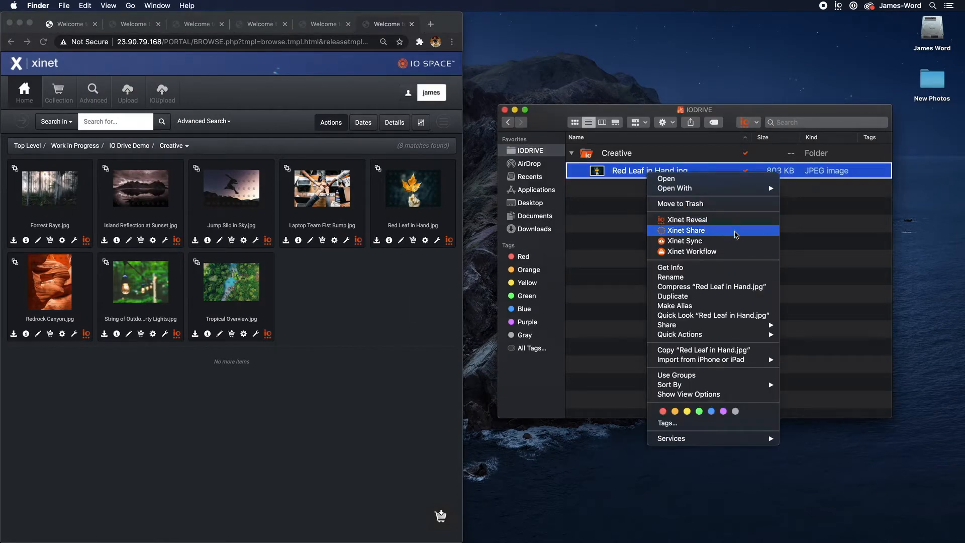
pyautogui.click(735, 235)
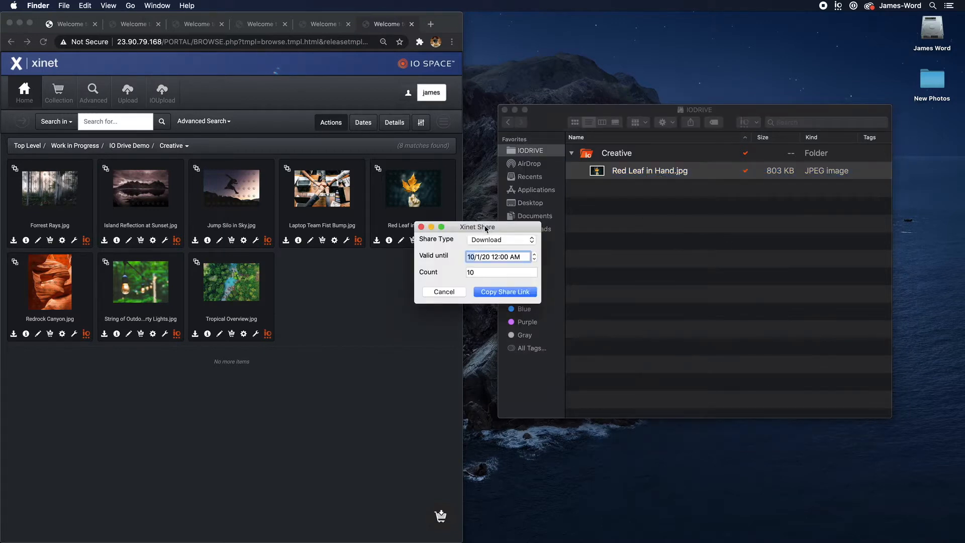
pyautogui.click(508, 241)
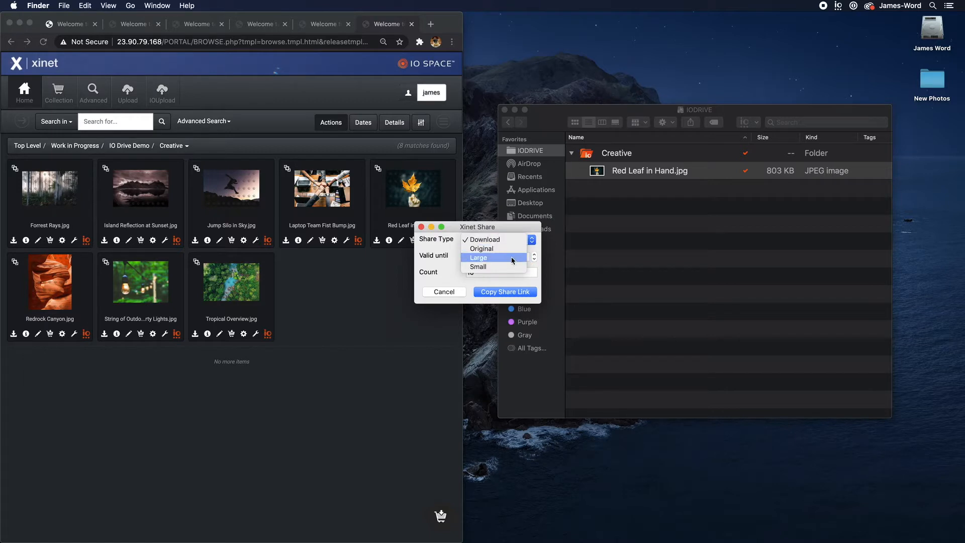
pyautogui.click(449, 259)
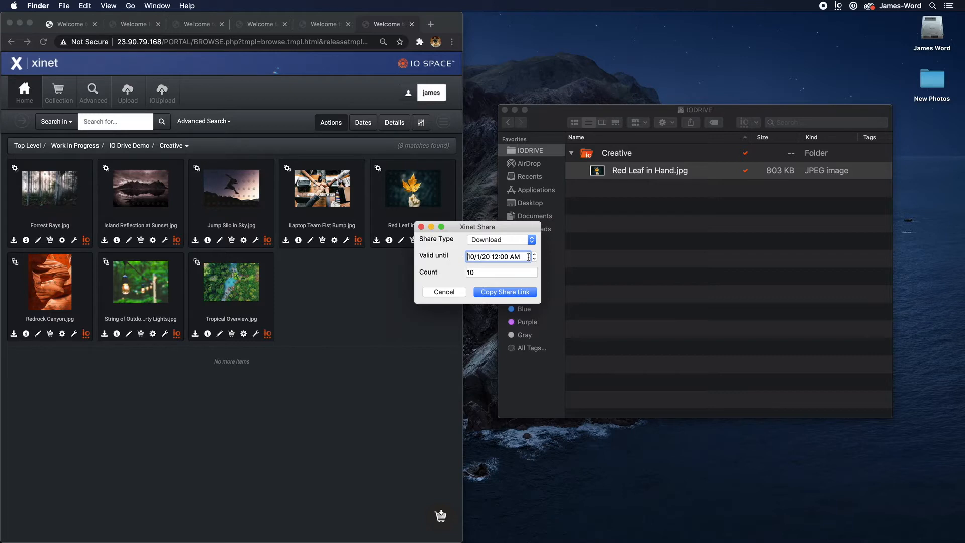
pyautogui.click(480, 274)
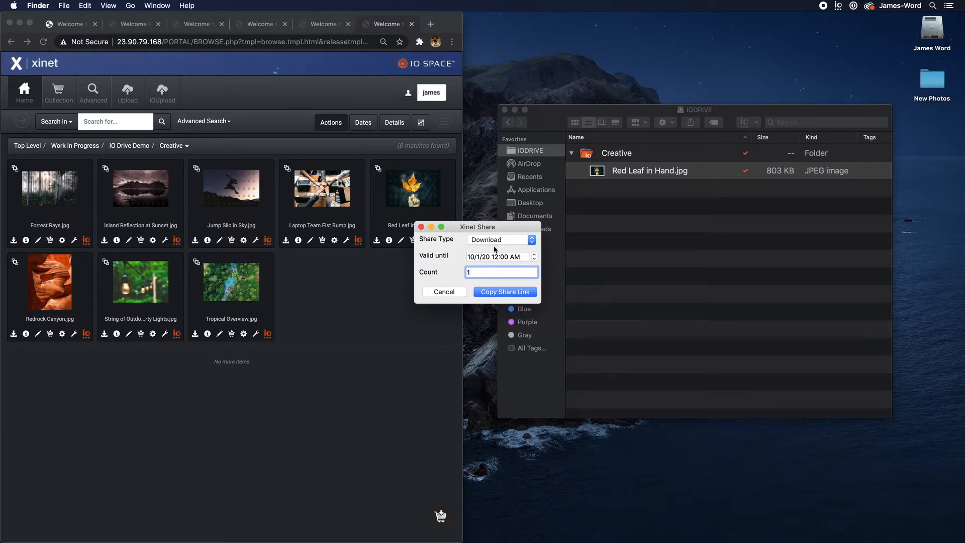
pyautogui.click(505, 292)
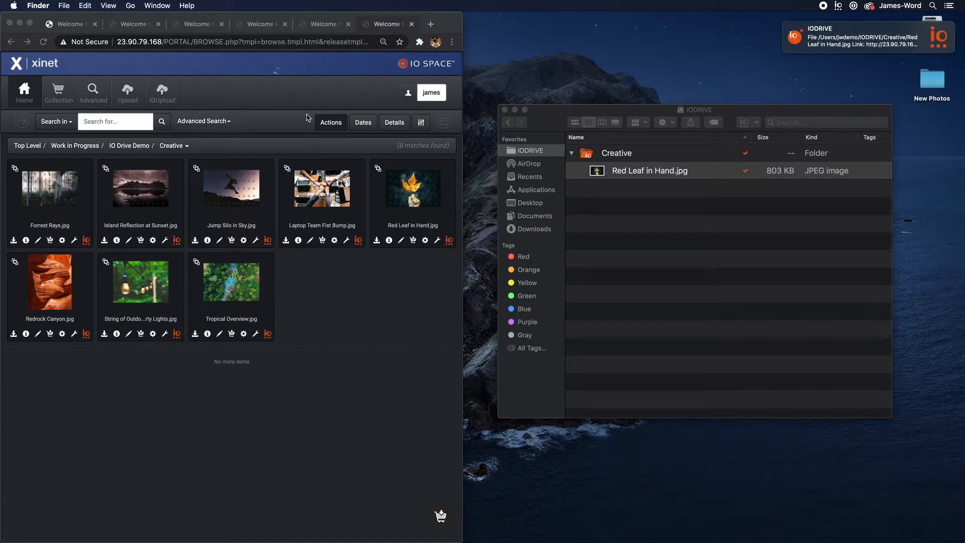
# Paste the share link into the address bar of a new browser window.
pyautogui.click(355, 299)
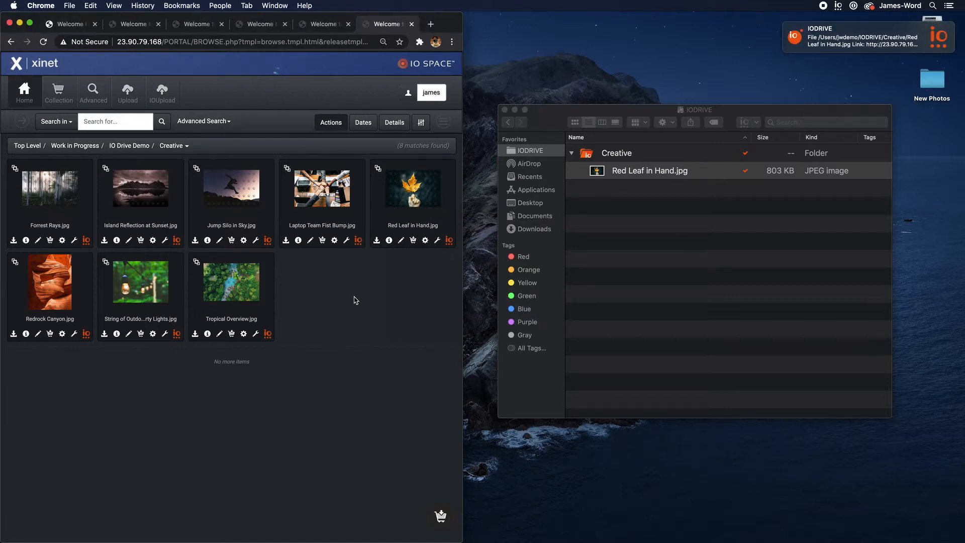
pyautogui.press('super+n')
pyautogui.press('super+v')
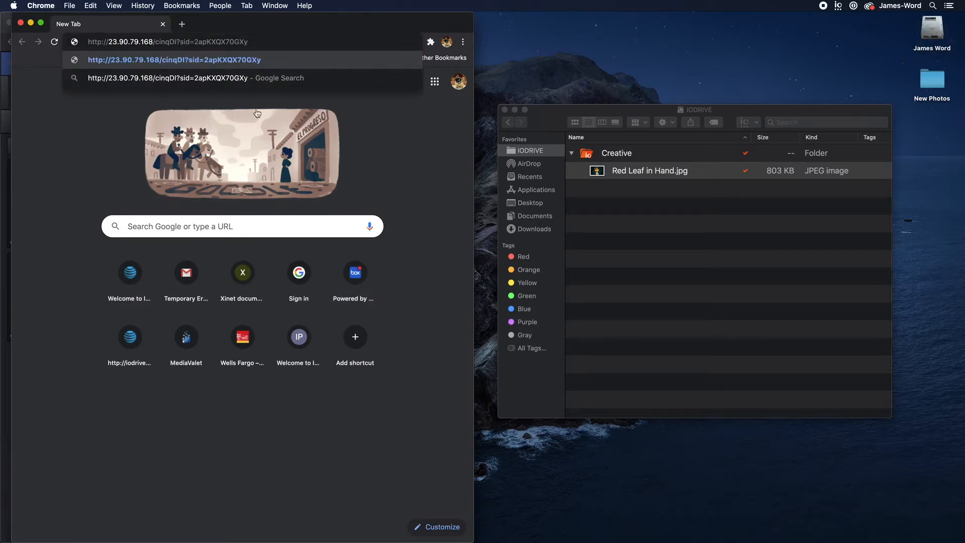
# Load the pasted share link to download Red Leaf in Hand.jpg and check its download menu.
pyautogui.moveTo(249, 42); pyautogui.dragTo(178, 42)
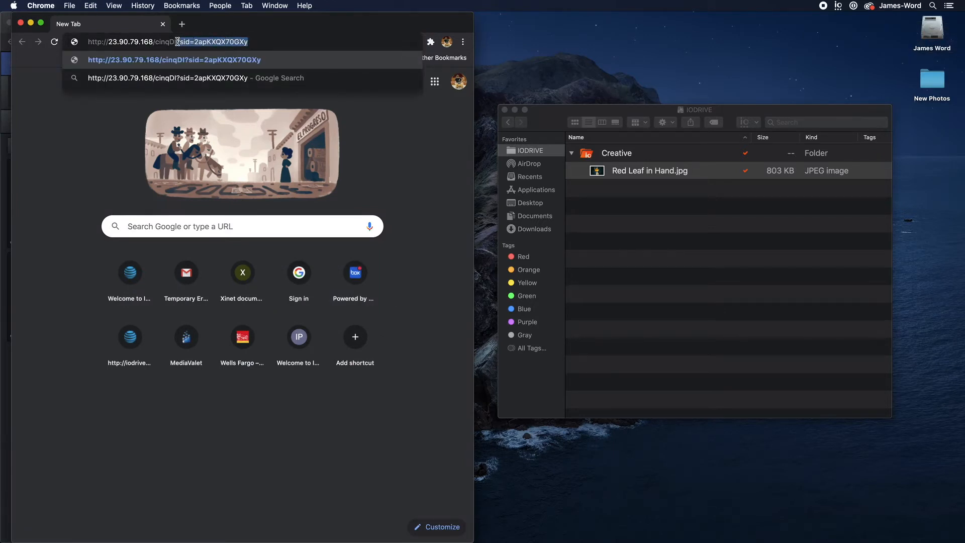
pyautogui.press('Return')
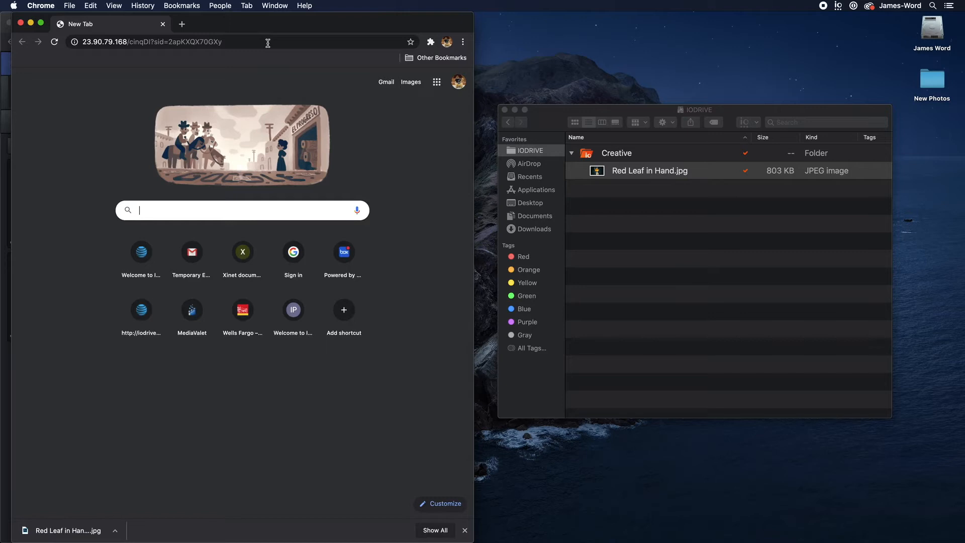
pyautogui.click(113, 533)
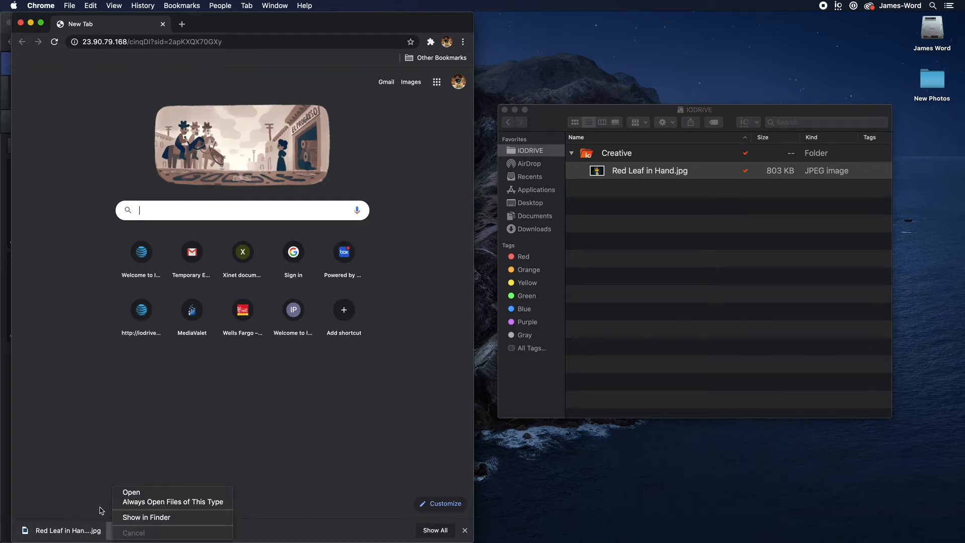
pyautogui.click(92, 491)
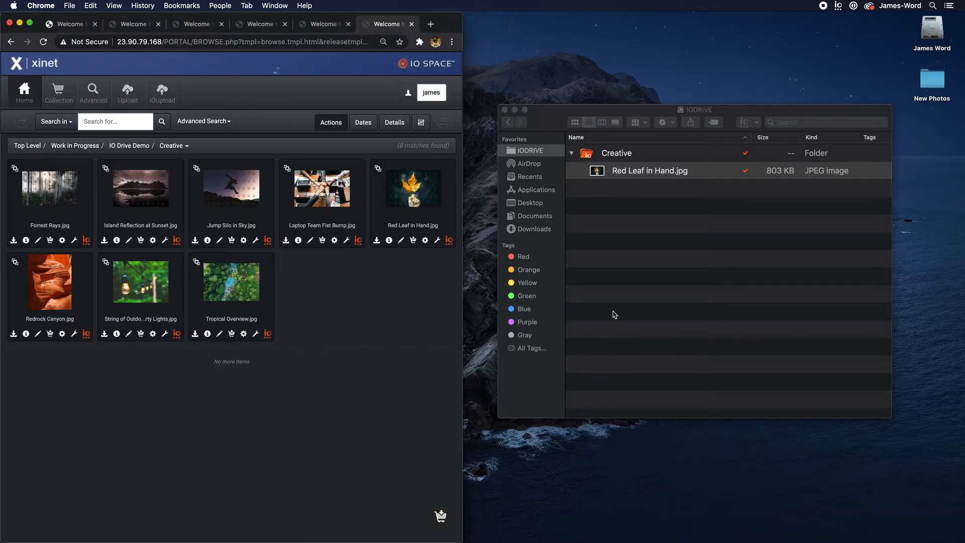
# Copy a Large-size share link for Red Leaf in Hand.jpg with a usage count of 10.
pyautogui.click(616, 171)
pyautogui.rightClick(616, 171)
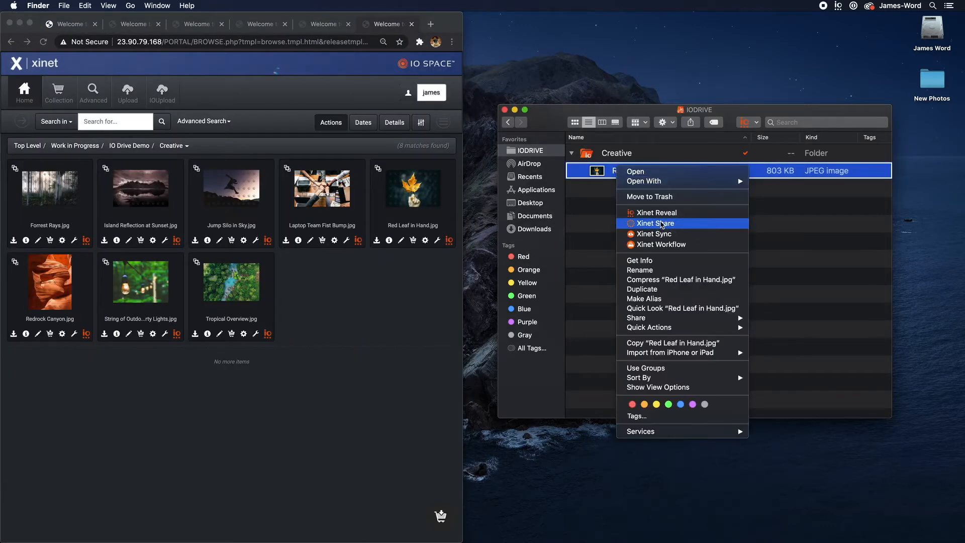
pyautogui.click(654, 223)
pyautogui.click(510, 240)
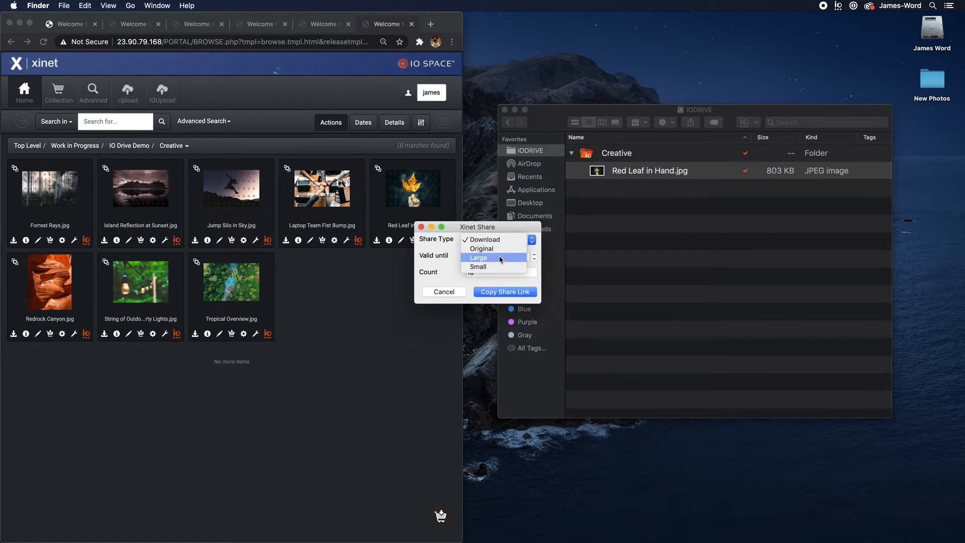
pyautogui.click(500, 258)
pyautogui.click(482, 273)
pyautogui.click(497, 294)
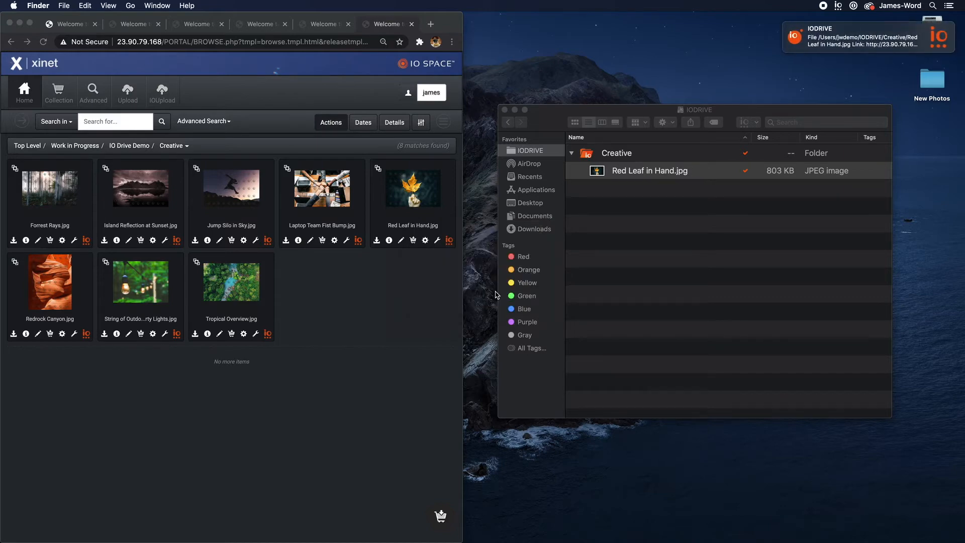
# Load the Large share link in a new, widened browser window to view the watermarked image.
pyautogui.click(358, 328)
pyautogui.press('super+n')
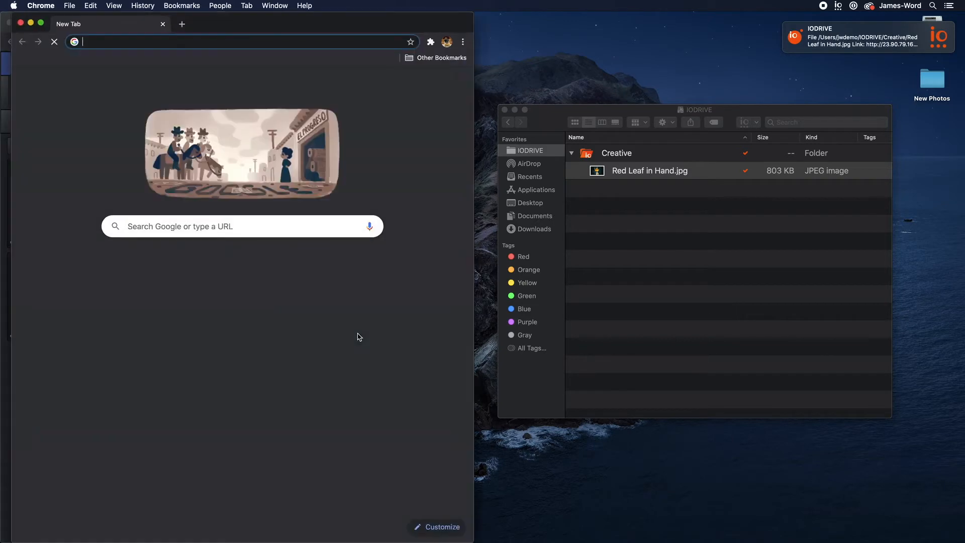
pyautogui.press('super+v')
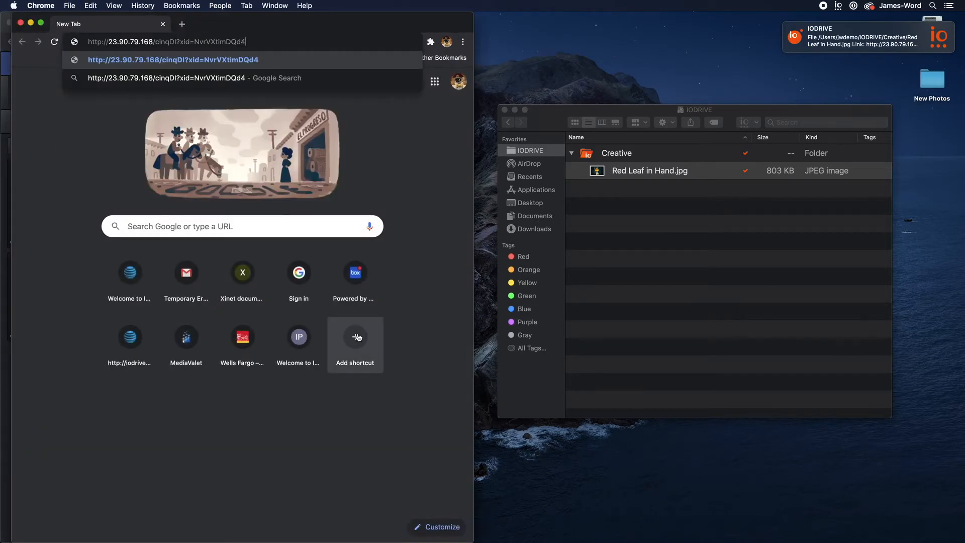
pyautogui.press('Return')
pyautogui.moveTo(474, 306); pyautogui.dragTo(869, 305)
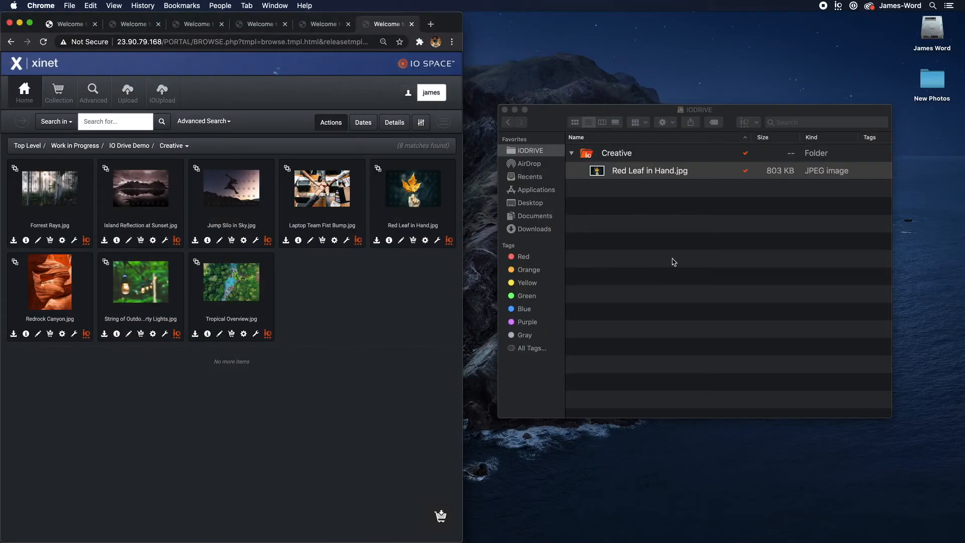
# Sync the Photography folder from IO Drive Demo to IODRIVE.
pyautogui.click(666, 258)
pyautogui.click(667, 256)
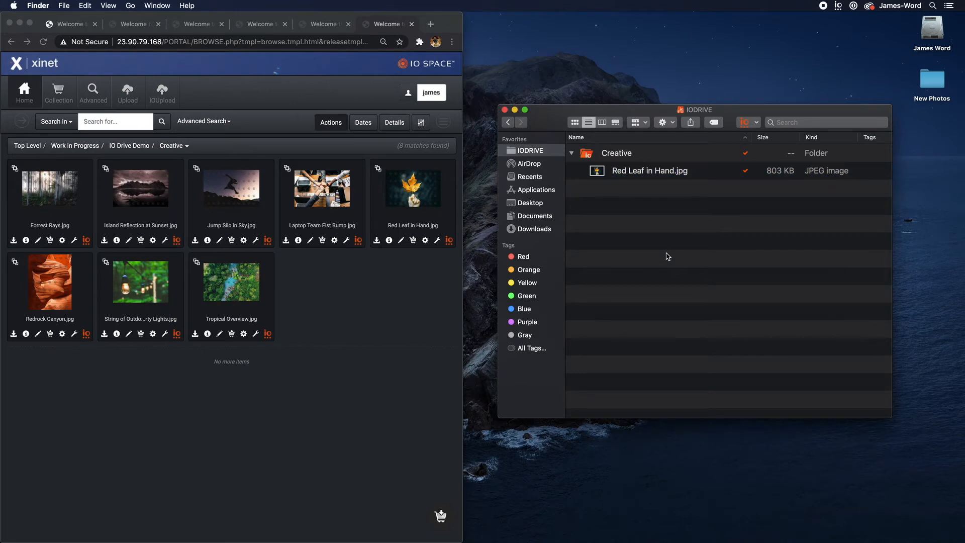
pyautogui.click(340, 309)
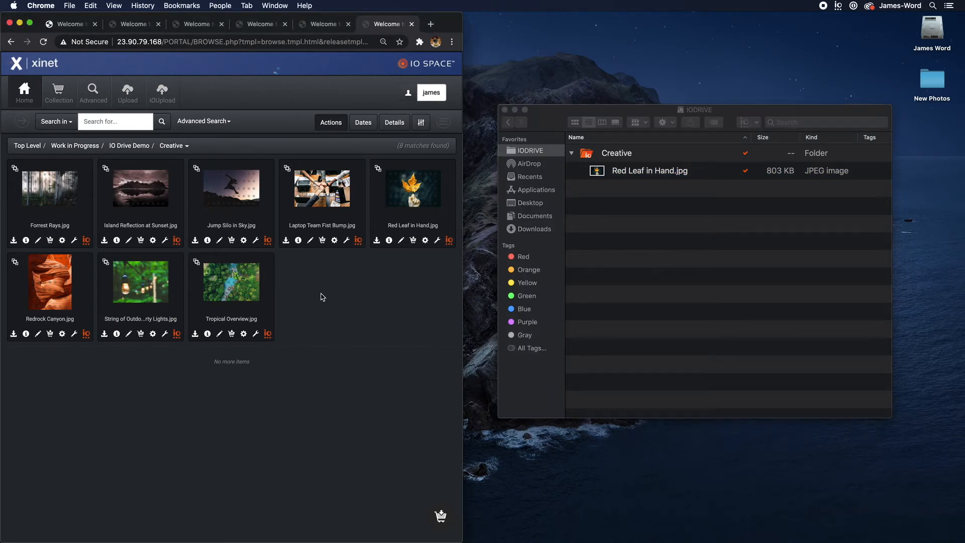
pyautogui.click(143, 150)
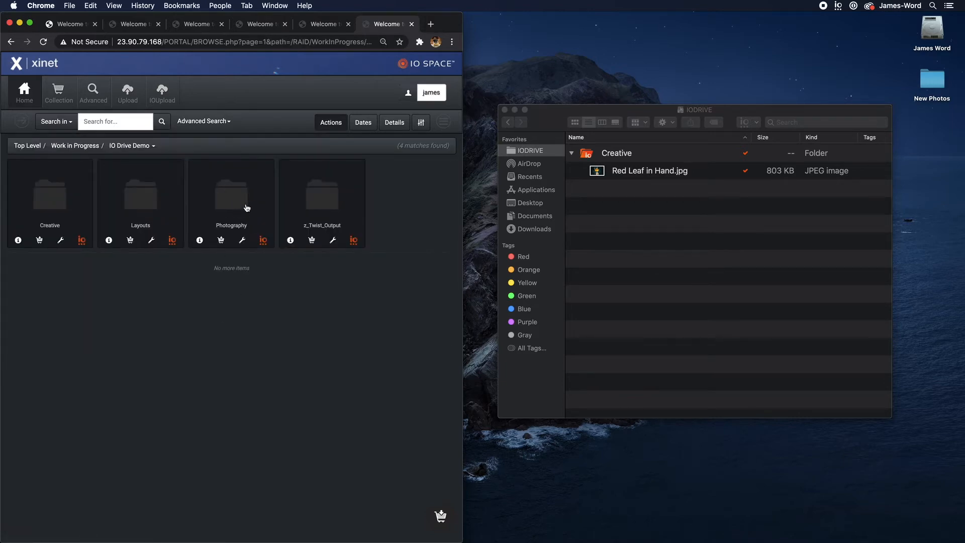
pyautogui.click(263, 241)
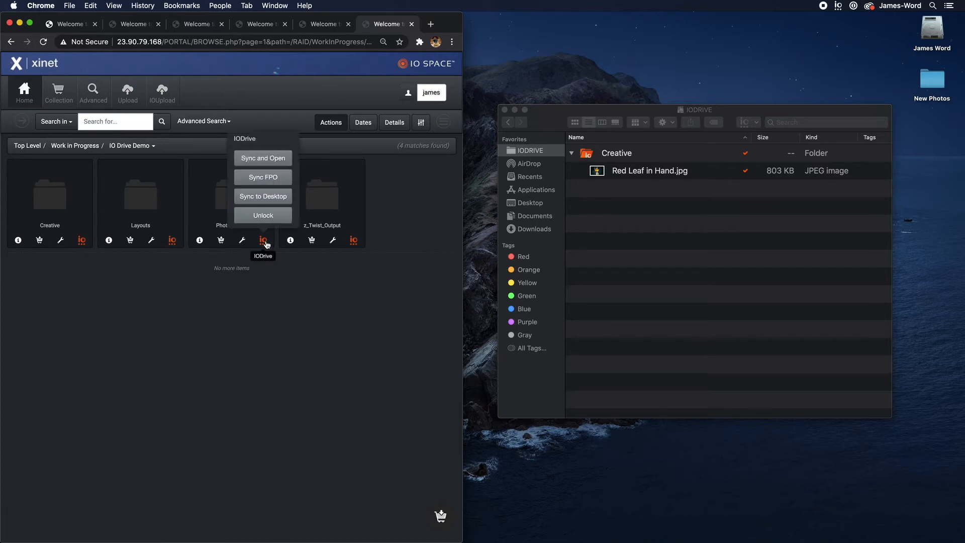
pyautogui.click(270, 203)
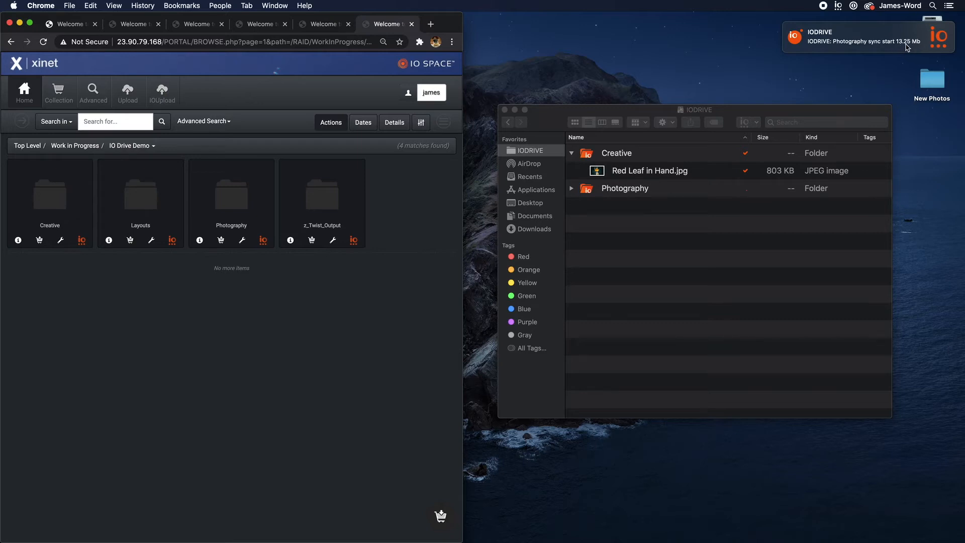
# Expand Photography in IODRIVE and select the three photos from Northern Lights to City Heights.
pyautogui.click(625, 222)
pyautogui.click(571, 189)
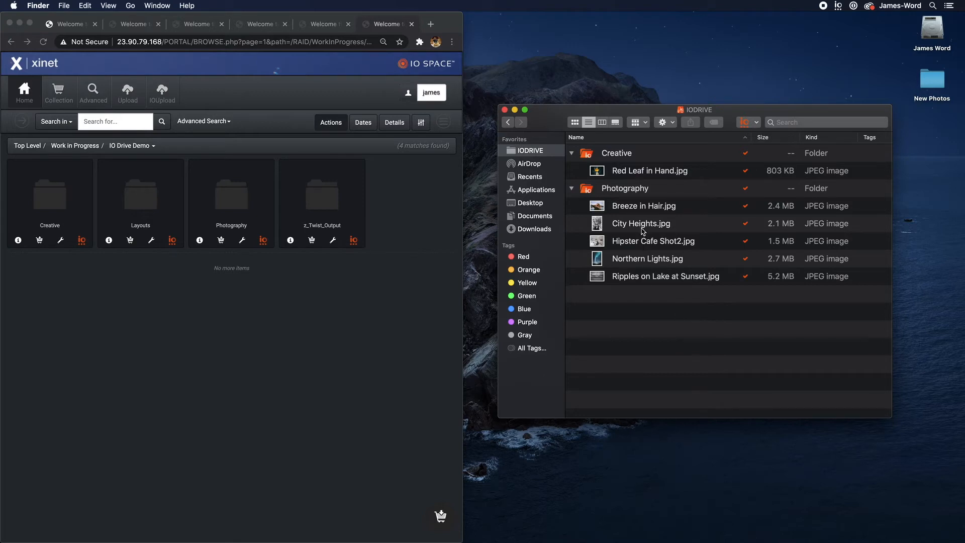
pyautogui.click(643, 257)
pyautogui.keyDown('shift'); pyautogui.click(637, 224); pyautogui.keyUp('shift')
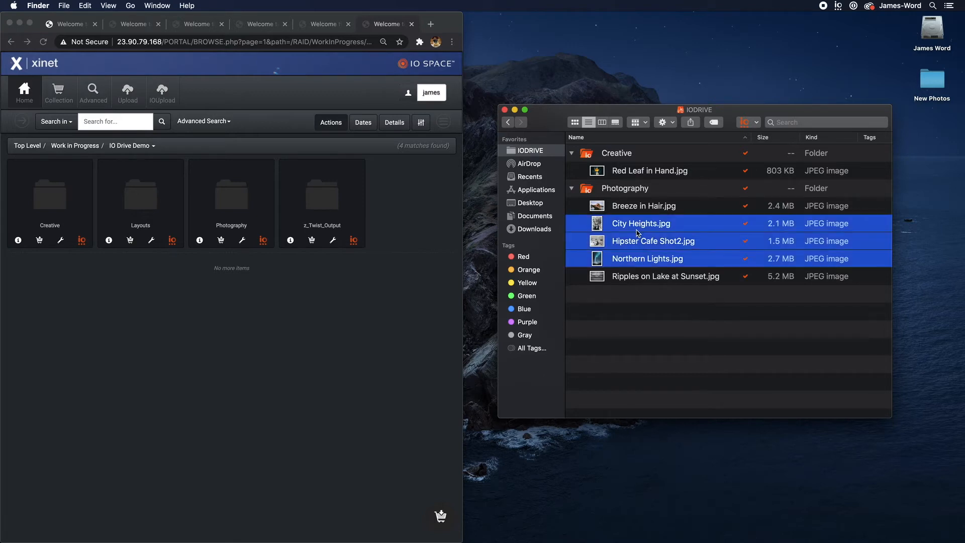
# Open the three photos, then fully desaturate, save and close Hipster Cafe Shot2.
pyautogui.press('super+o')
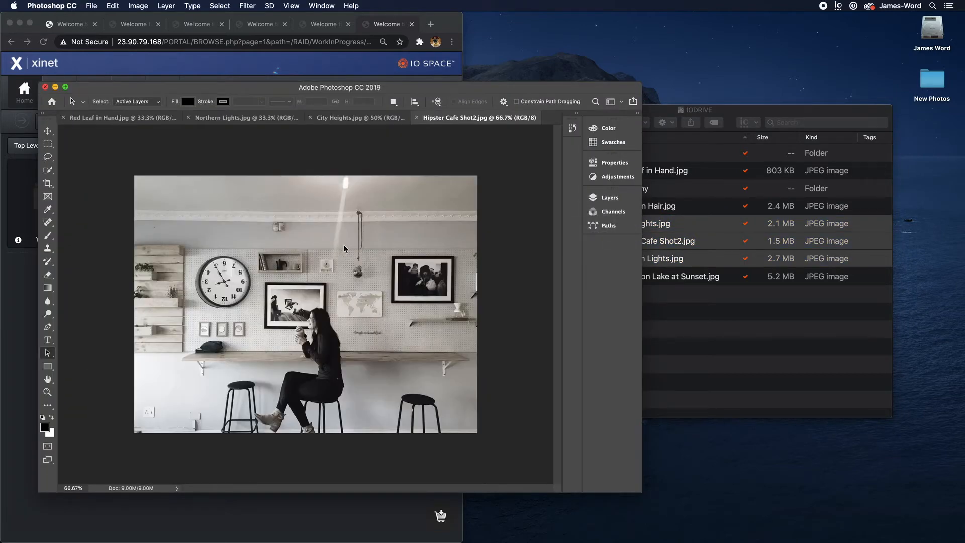
pyautogui.press('super+u')
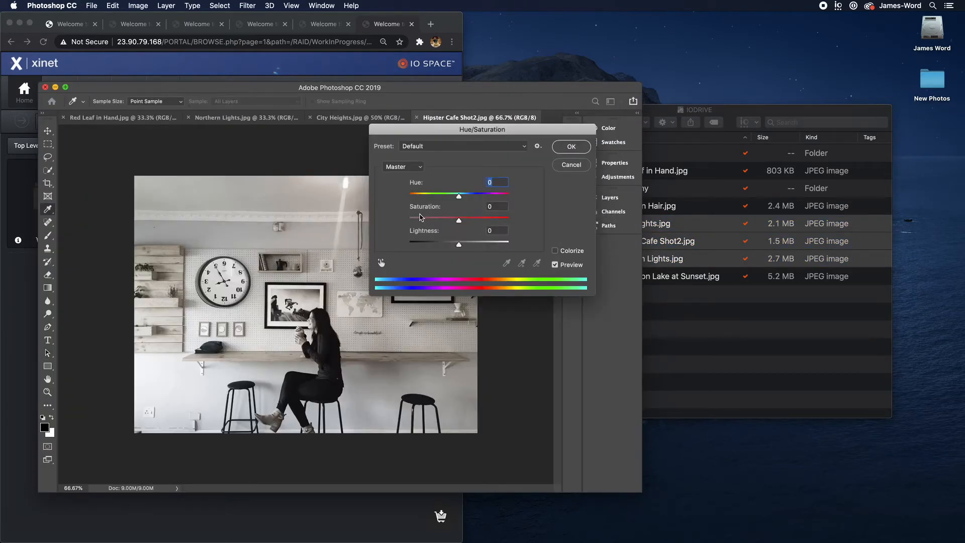
pyautogui.moveTo(417, 221); pyautogui.dragTo(372, 223)
pyautogui.click(576, 150)
pyautogui.press('a')
pyautogui.press('super+s')
pyautogui.press('super+w')
# Colorize City Heights with a sepia tint at saturation +35, then save and close it.
pyautogui.press('super+u')
pyautogui.moveTo(459, 220); pyautogui.dragTo(476, 222)
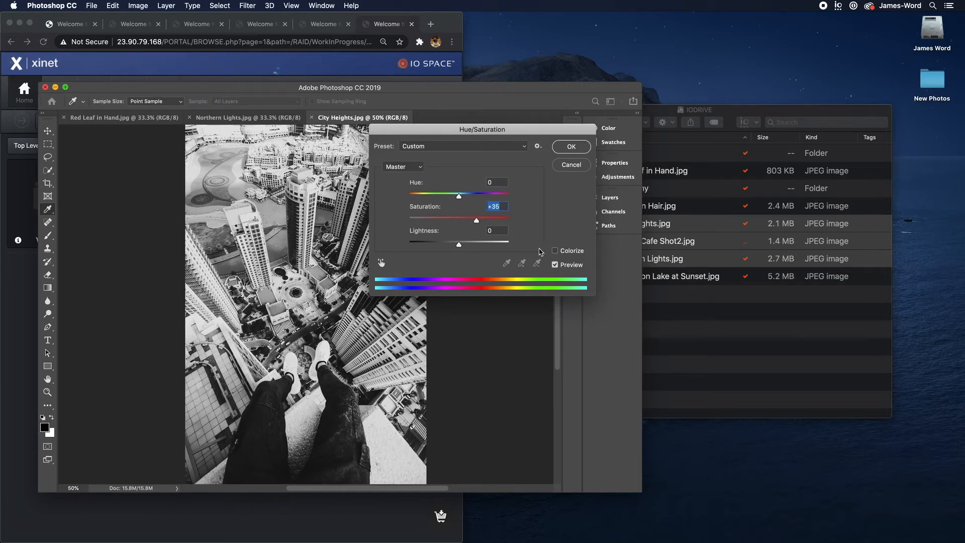
pyautogui.click(554, 251)
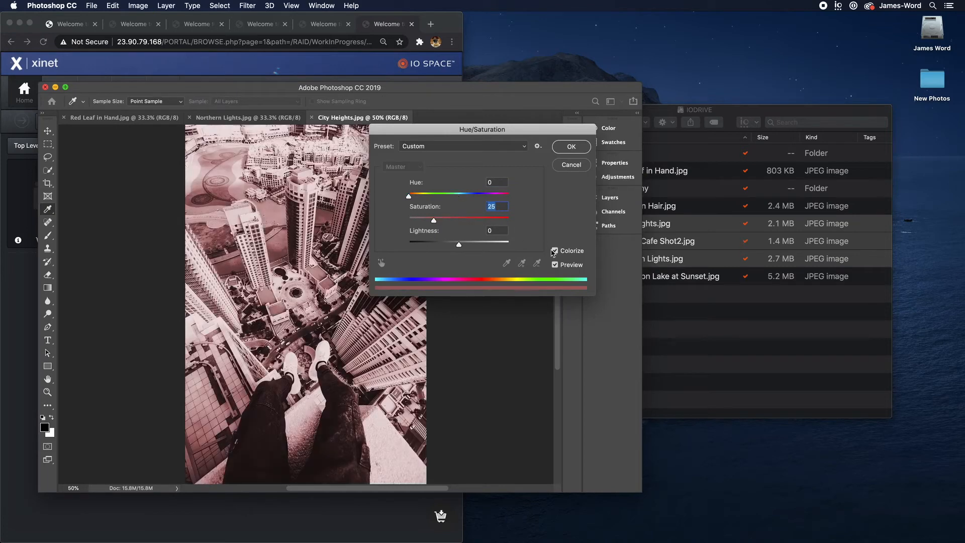
pyautogui.click(571, 147)
pyautogui.press('super+s')
pyautogui.press('super+w')
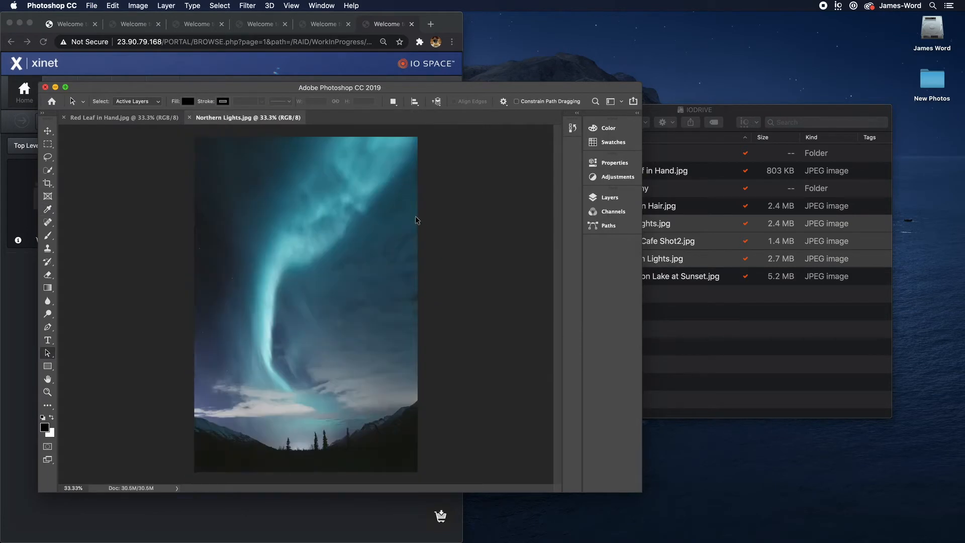
# Sepia-tint Northern Lights at saturation 8 and save it as a JPEG to IODRIVE.
pyautogui.press('super+u')
pyautogui.moveTo(458, 220); pyautogui.dragTo(424, 220)
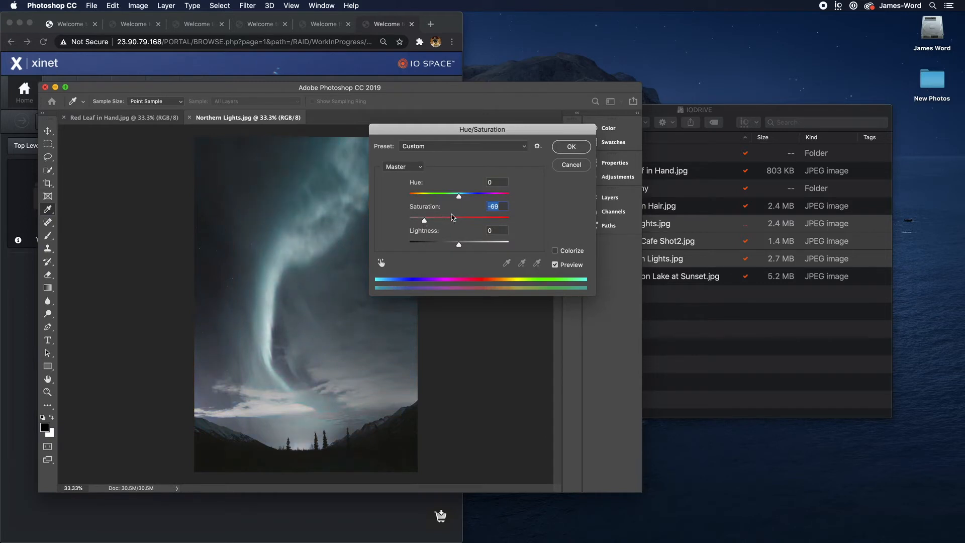
pyautogui.click(555, 251)
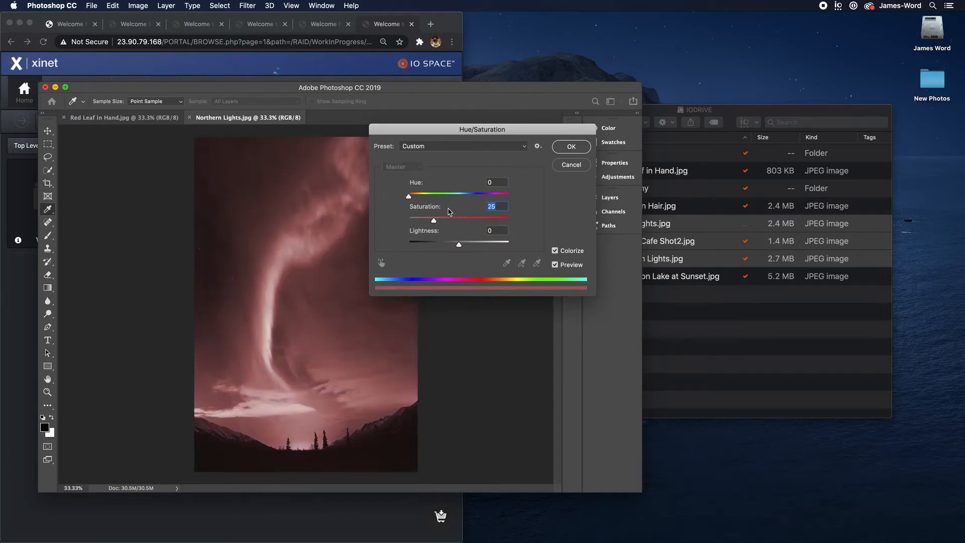
pyautogui.moveTo(433, 220); pyautogui.dragTo(416, 220)
pyautogui.click(570, 147)
pyautogui.press('super+s')
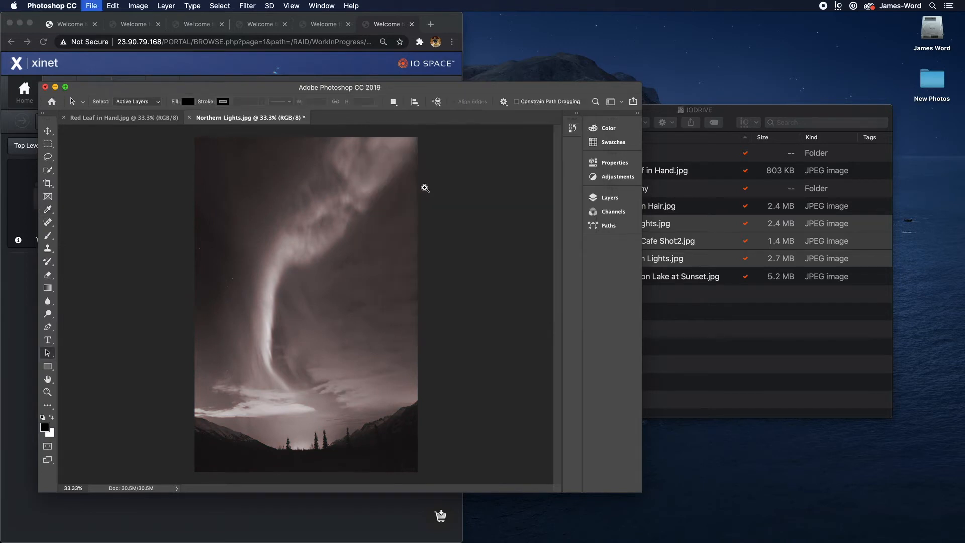
pyautogui.click(543, 152)
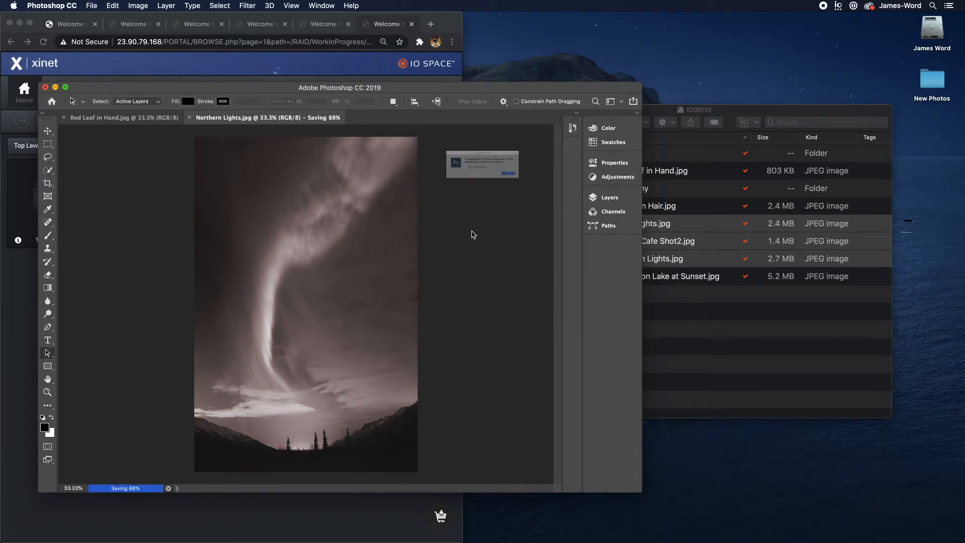
pyautogui.click(559, 190)
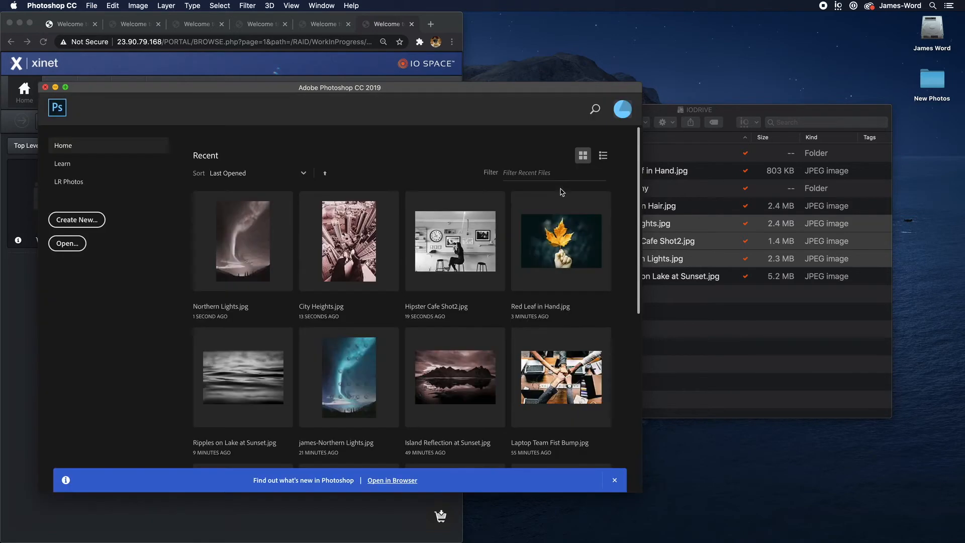
pyautogui.click(731, 320)
# Reveal the Photography folder in Xinet Portal to show its five images.
pyautogui.click(687, 323)
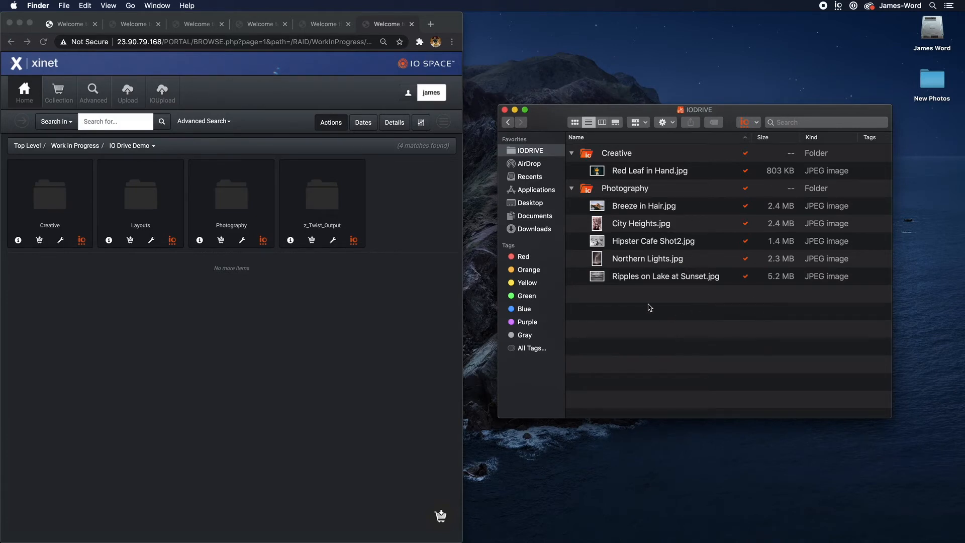
pyautogui.click(623, 189)
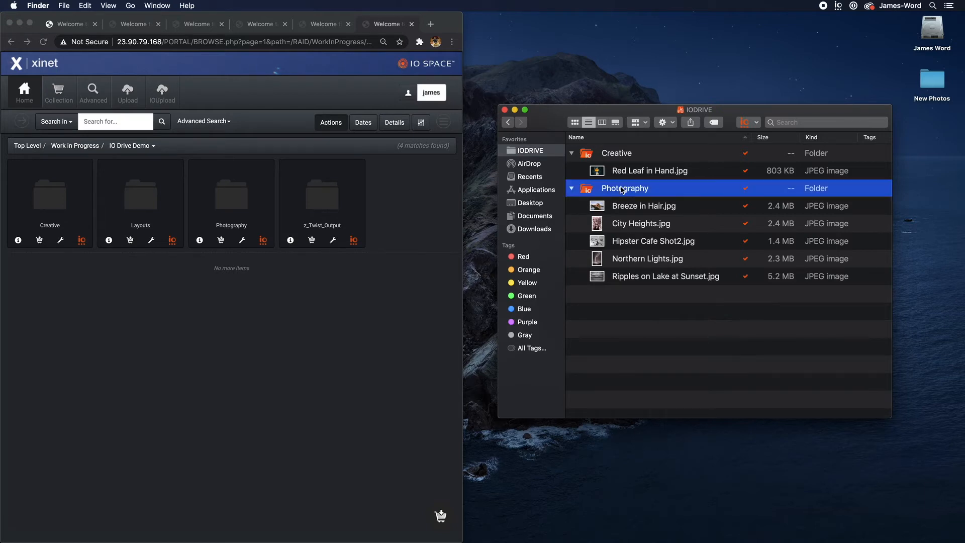
pyautogui.rightClick(623, 189)
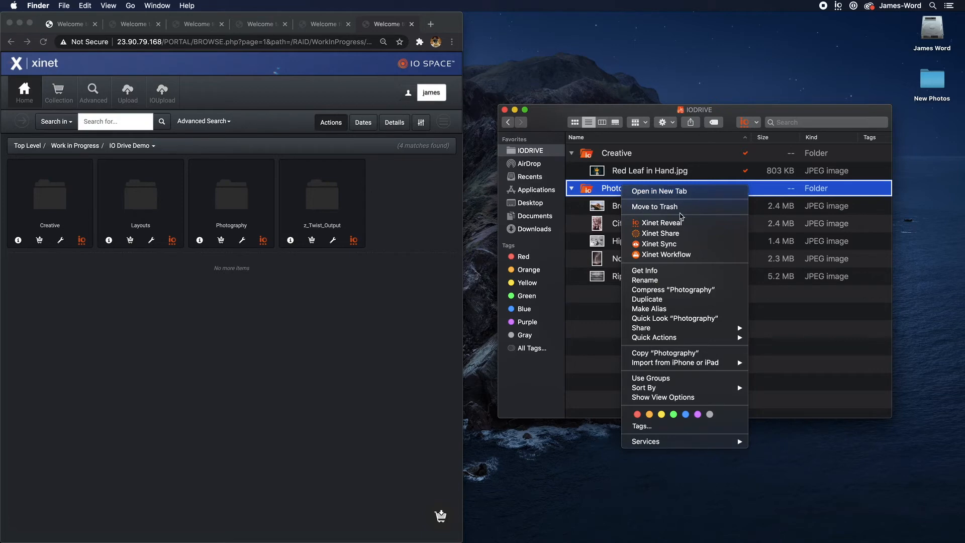
pyautogui.click(680, 223)
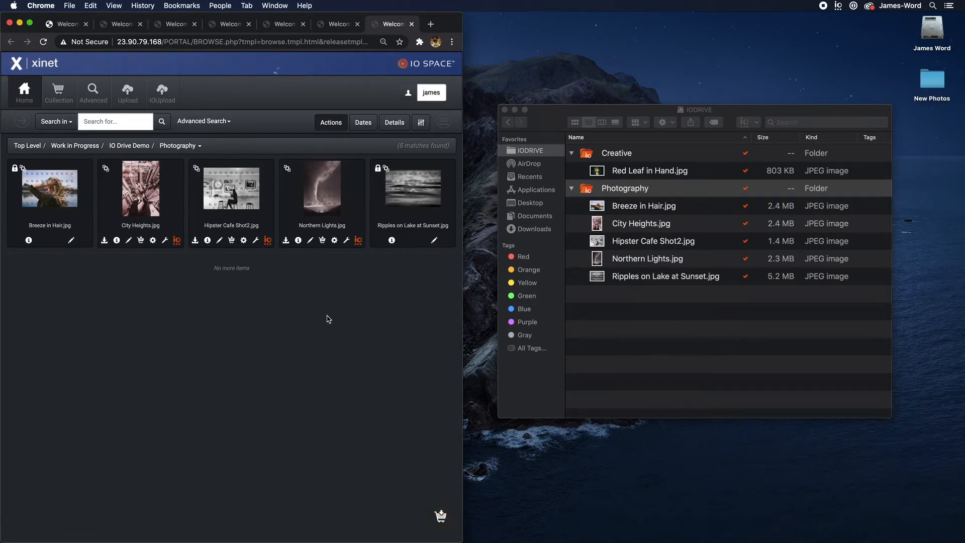
pyautogui.click(627, 326)
# Run the 1080 JPEGs workflow on the five Photography JPEGs, Breeze in Hair through Ripples on Lake at Sunset.
pyautogui.click(658, 311)
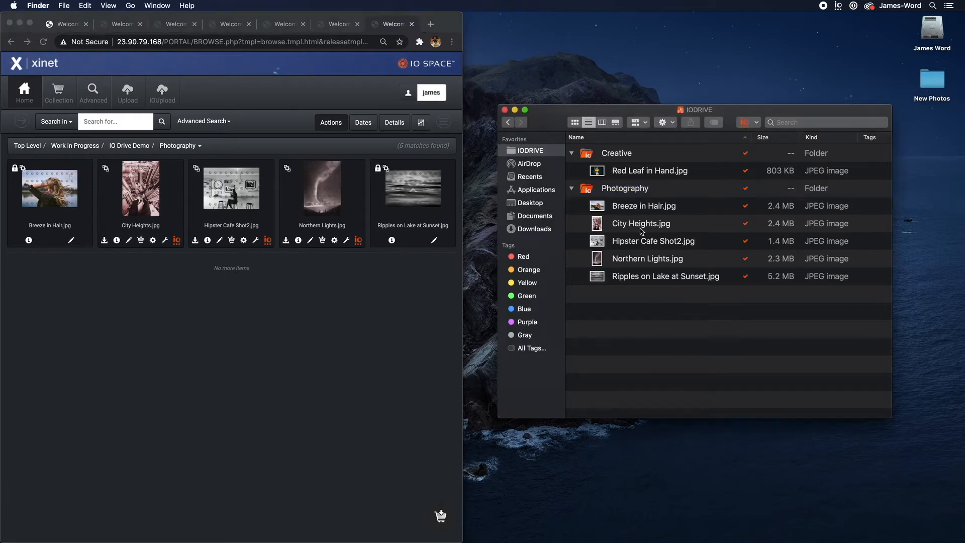
pyautogui.click(637, 209)
pyautogui.keyDown('shift'); pyautogui.click(648, 278); pyautogui.keyUp('shift')
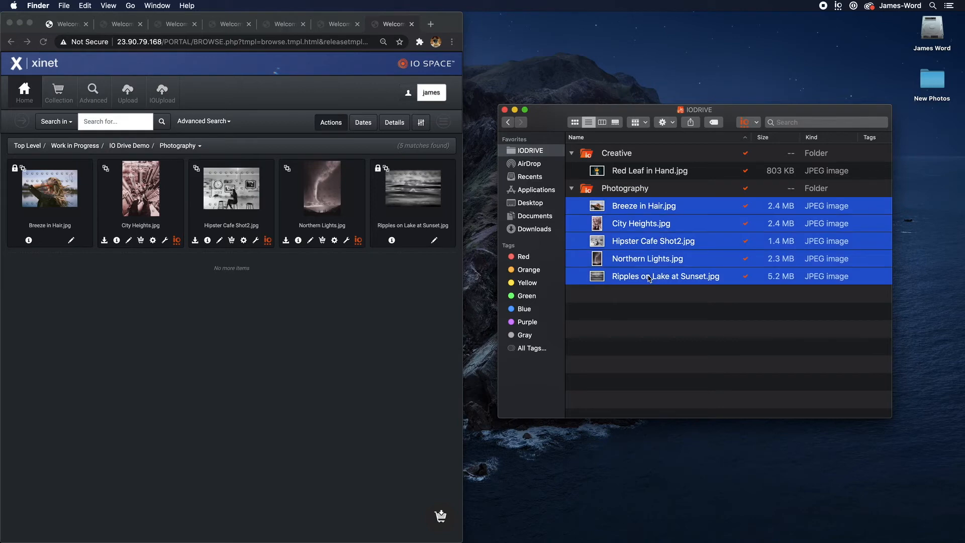
pyautogui.rightClick(648, 279)
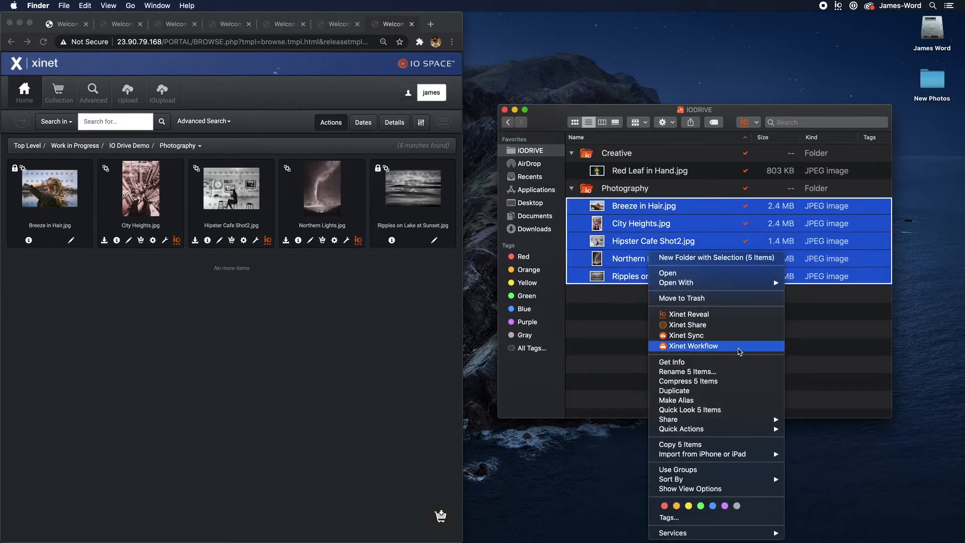
pyautogui.click(739, 349)
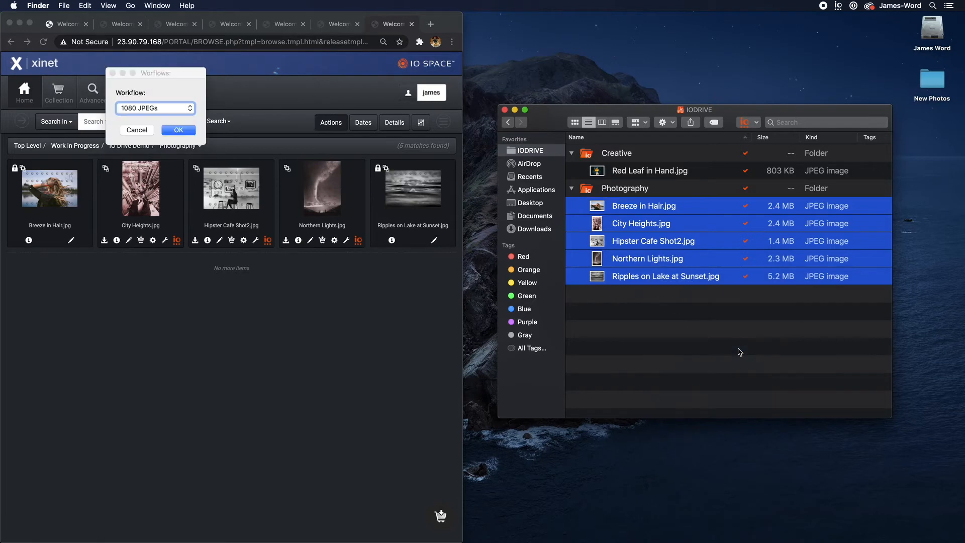
pyautogui.moveTo(179, 80); pyautogui.dragTo(500, 236)
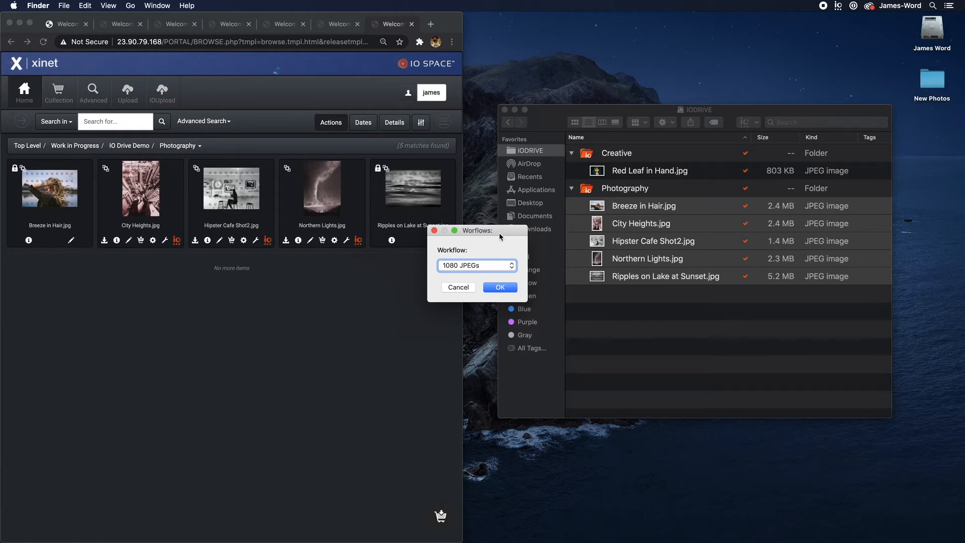
pyautogui.click(504, 266)
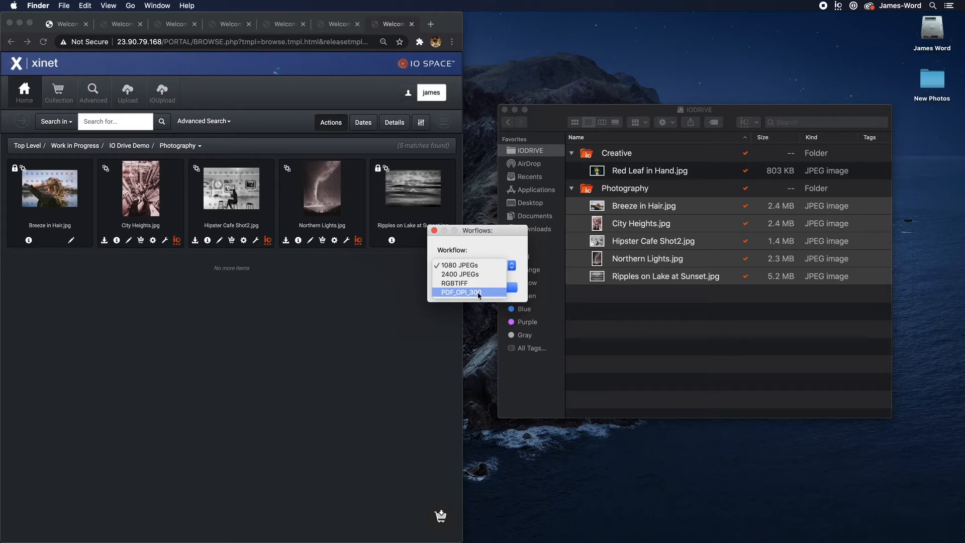
pyautogui.click(482, 264)
pyautogui.click(505, 287)
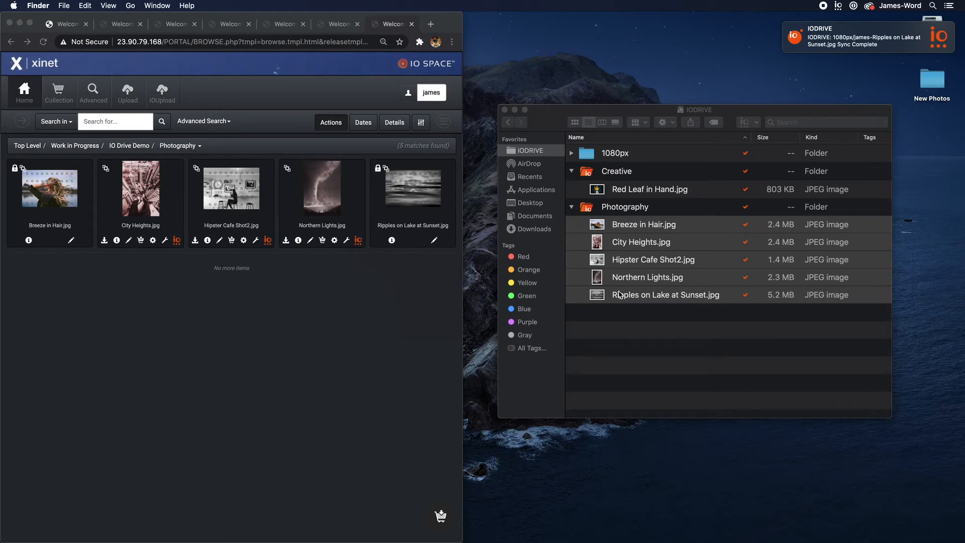
# Open the new 1080px folder and preview its five resized JPEGs in Quick Look.
pyautogui.click(571, 207)
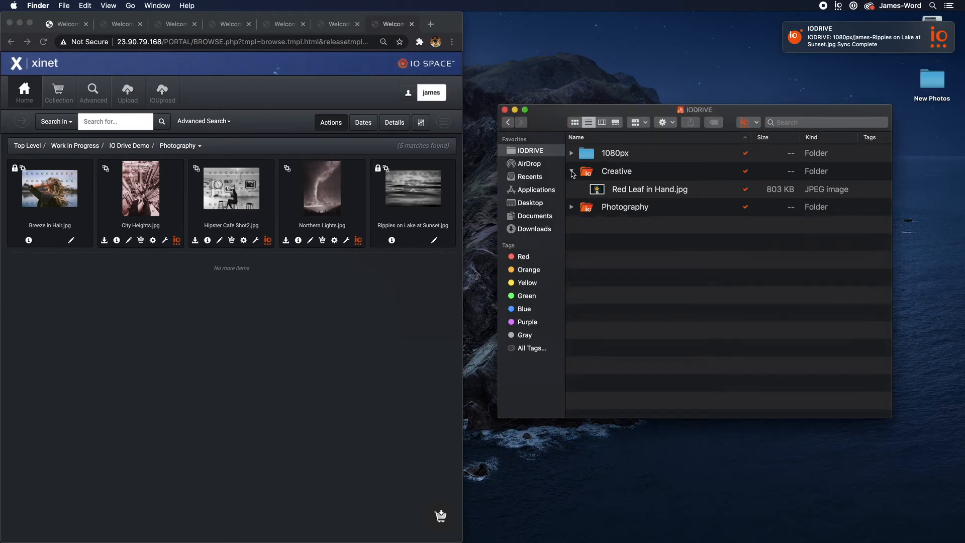
pyautogui.click(572, 172)
pyautogui.click(571, 153)
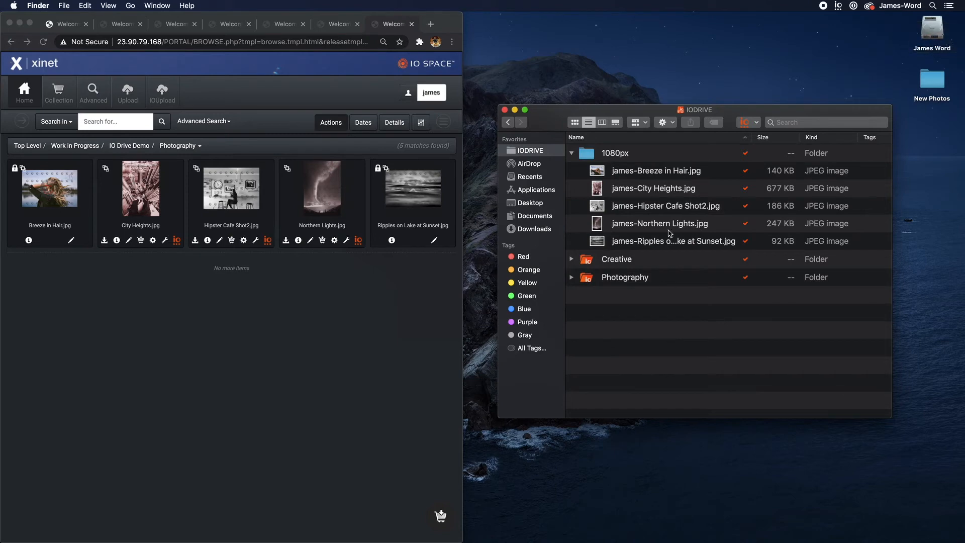
pyautogui.click(666, 170)
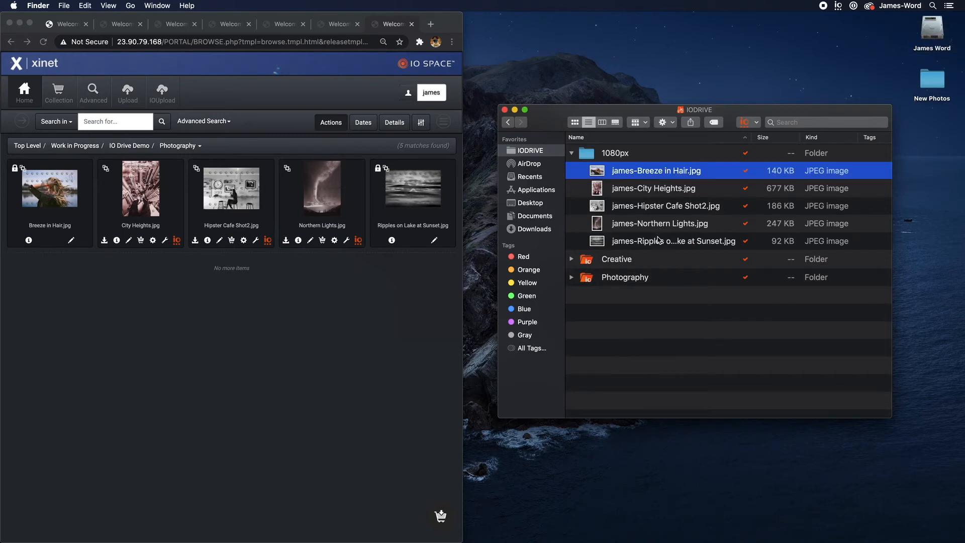
pyautogui.press('space')
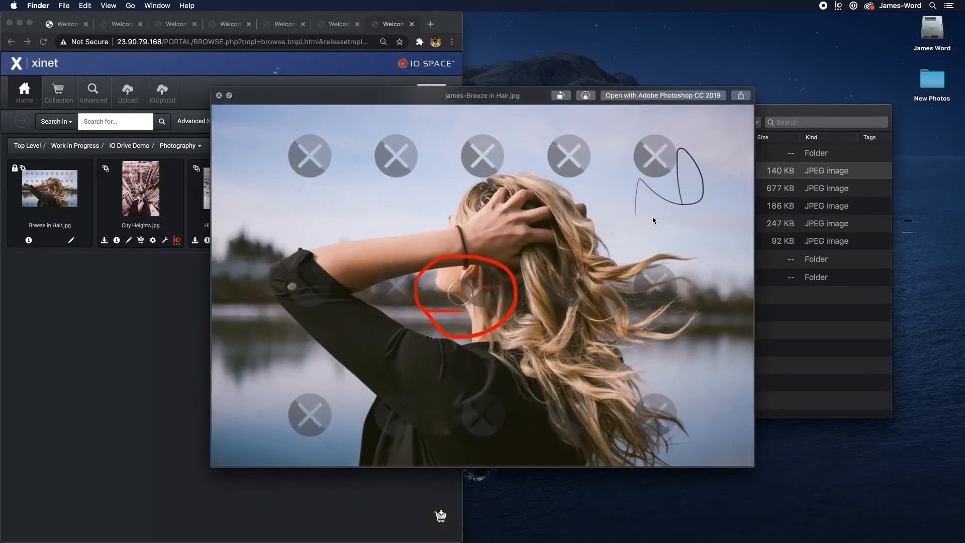
pyautogui.press('Down')
pyautogui.press('Down')
pyautogui.press('Down')
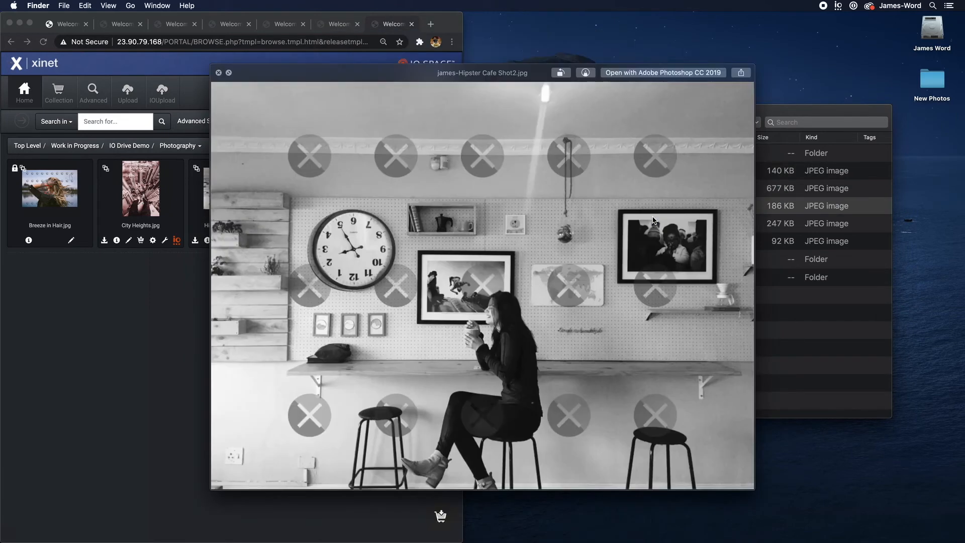
pyautogui.press('Down')
pyautogui.press('space')
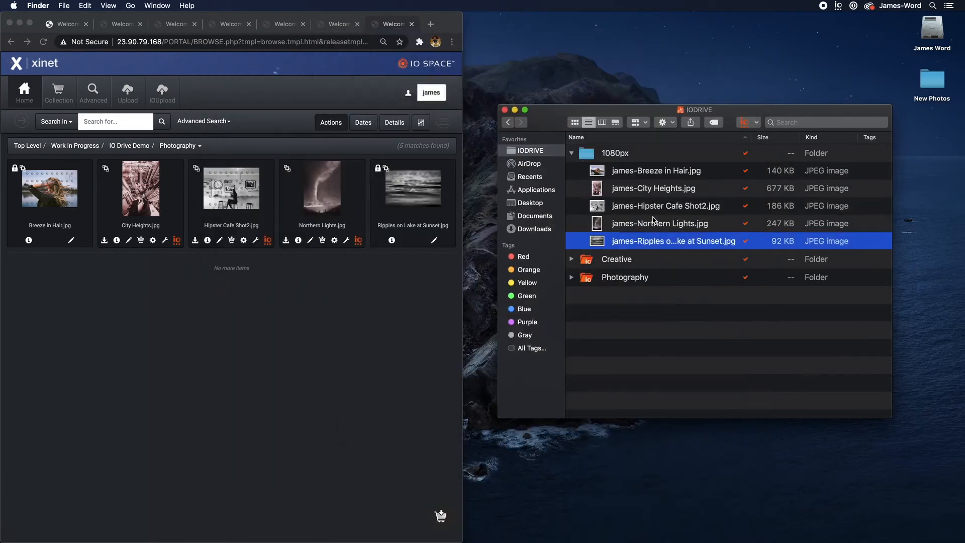
pyautogui.click(666, 347)
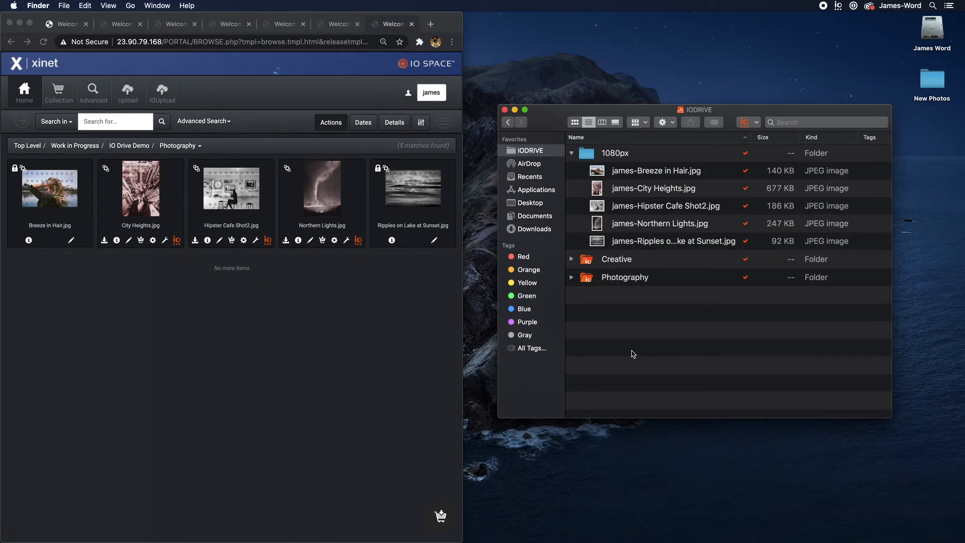
# Create a folder inside Creative named with the user's first name plus 'New Files'.
pyautogui.click(571, 153)
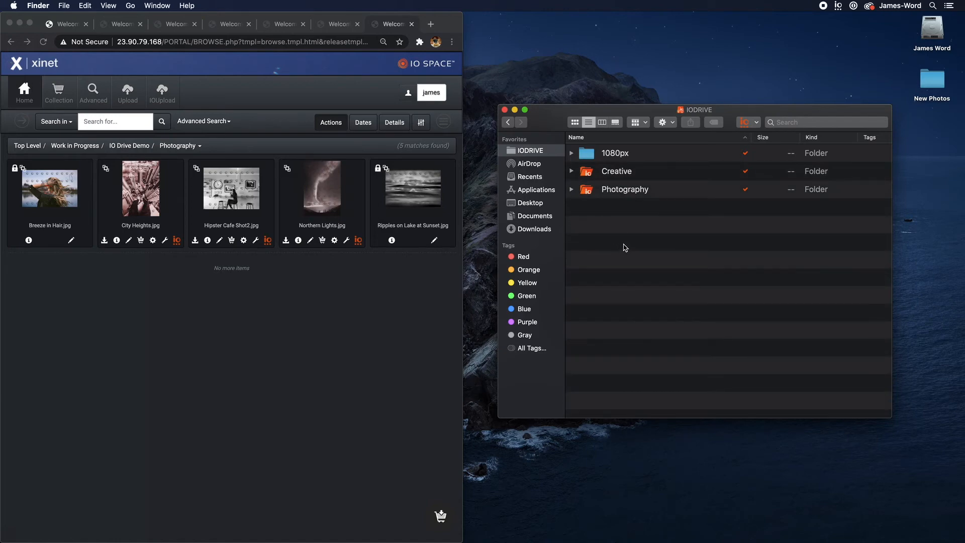
pyautogui.click(571, 172)
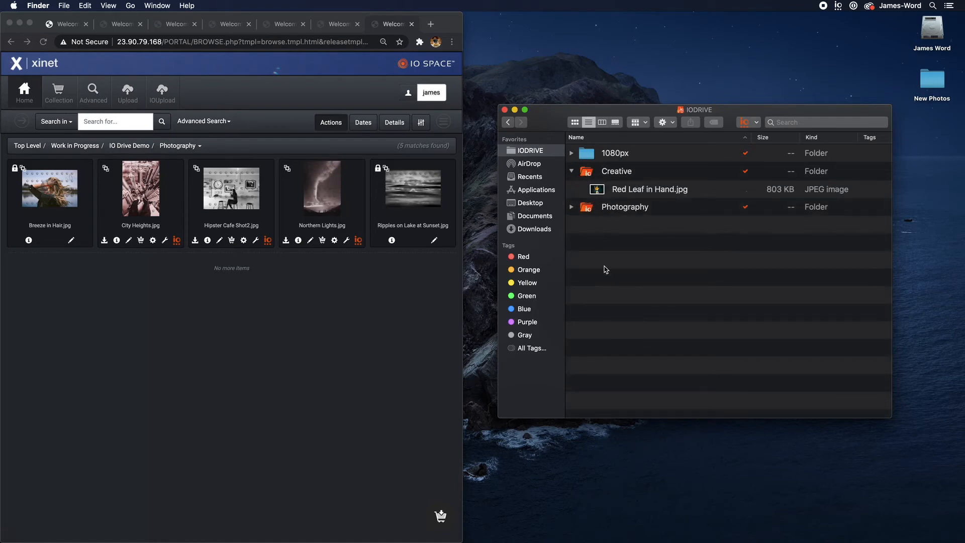
pyautogui.click(590, 178)
pyautogui.doubleClick(587, 173)
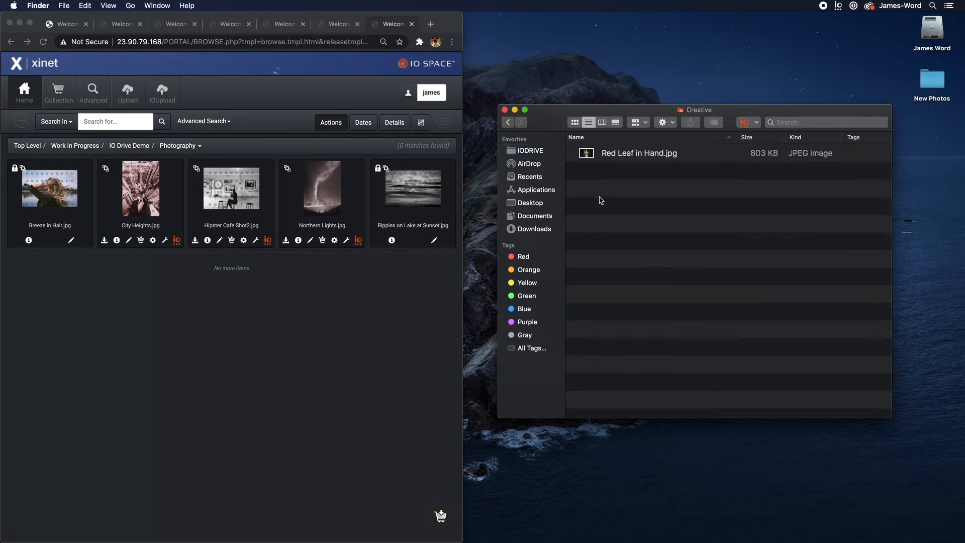
pyautogui.press('shift+super+n')
pyautogui.write('Jam')
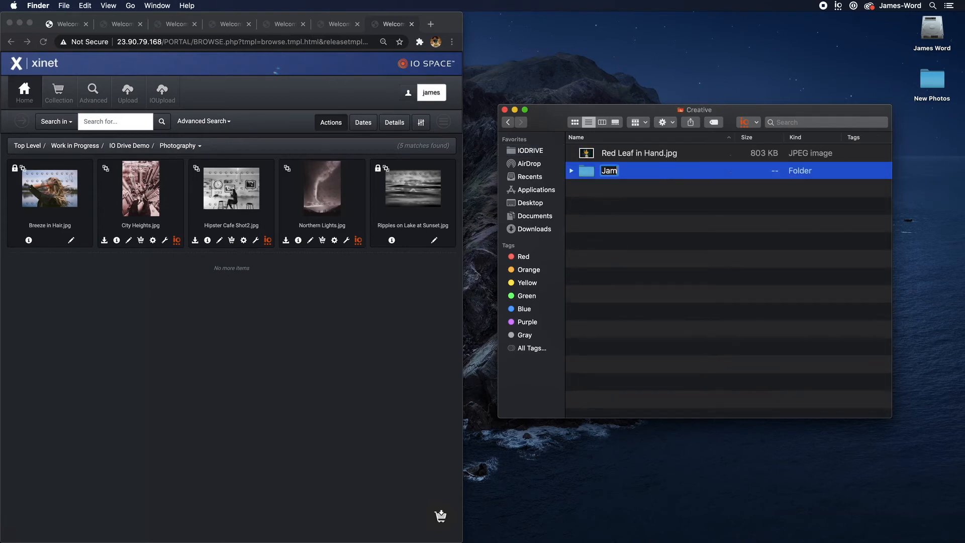
pyautogui.write('es New Files')
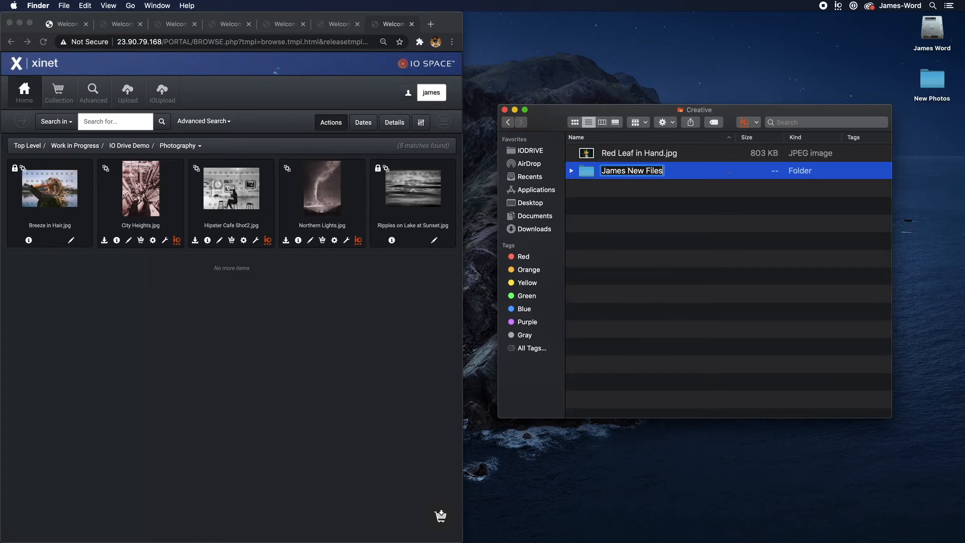
pyautogui.press('Return')
pyautogui.click(638, 245)
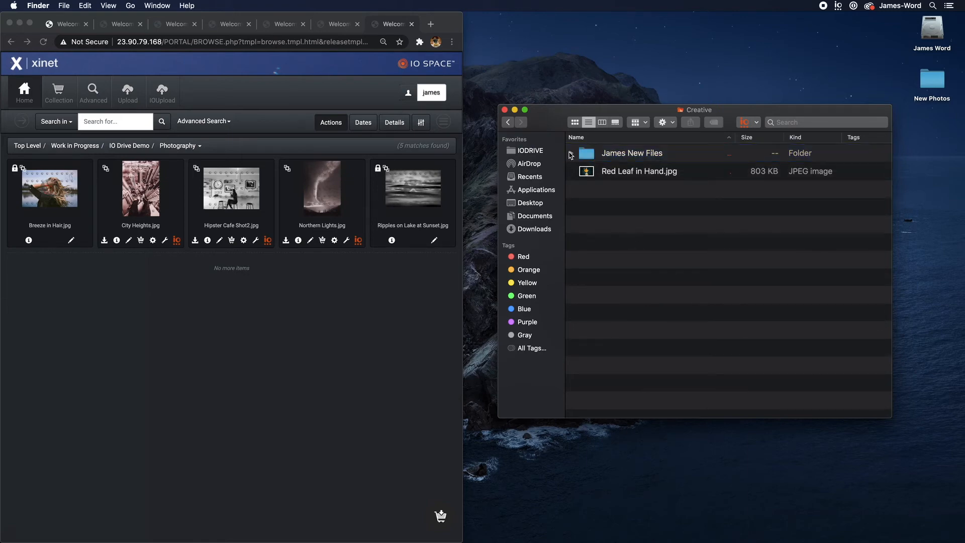
# Move the desktop New Photos folder into Creative and expand it to list its JPEGs.
pyautogui.click(571, 155)
pyautogui.doubleClick(922, 91)
pyautogui.press('super+w')
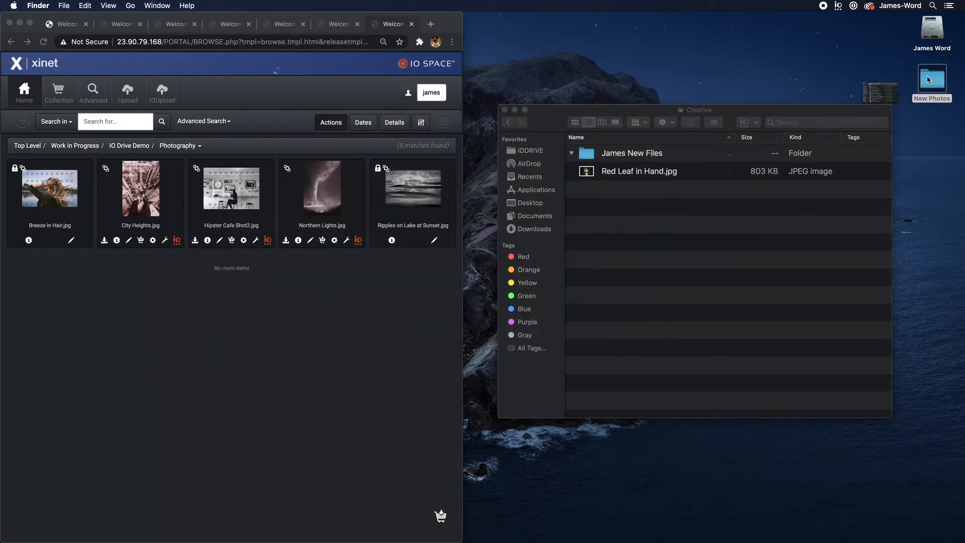
pyautogui.moveTo(922, 88); pyautogui.dragTo(644, 250)
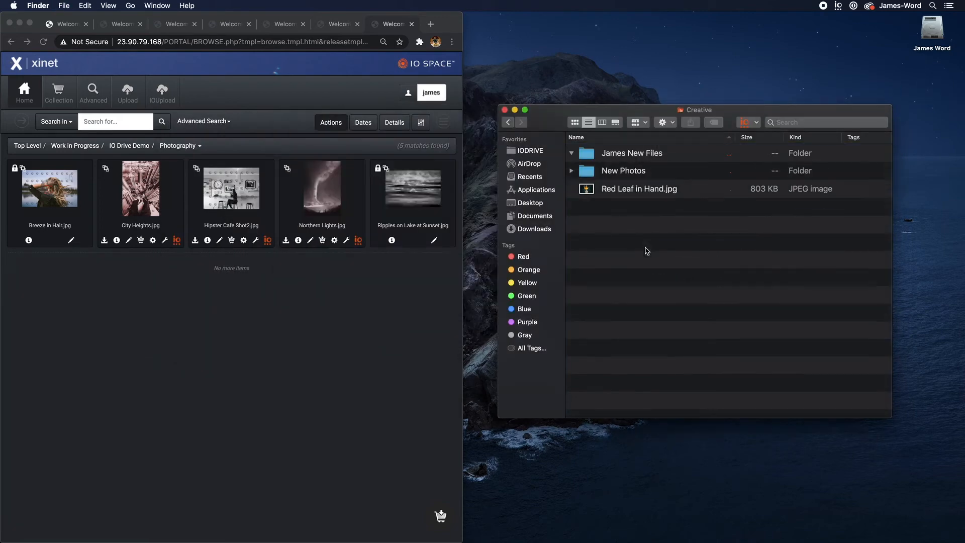
pyautogui.click(644, 259)
pyautogui.click(573, 172)
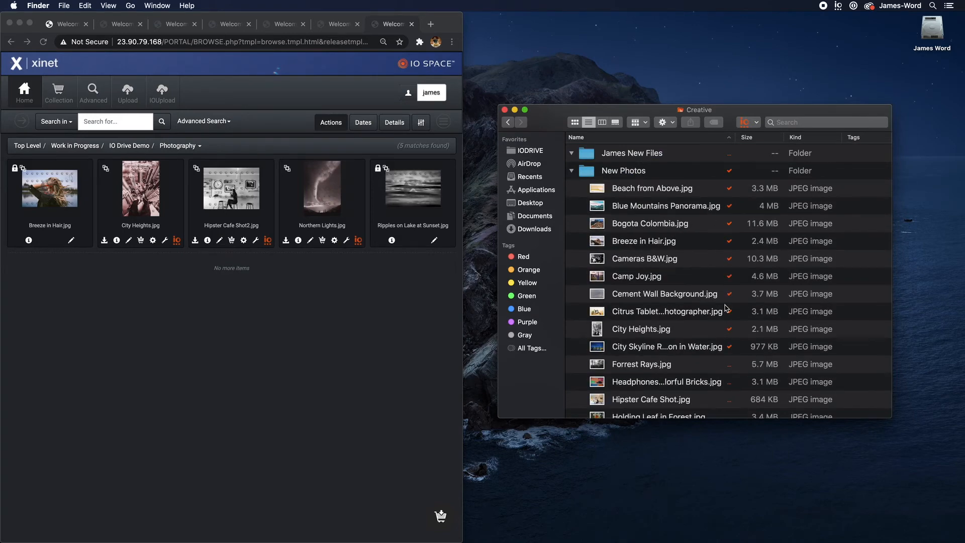
pyautogui.scroll(-5, 729, 307)
pyautogui.scroll(-5, 767, 358)
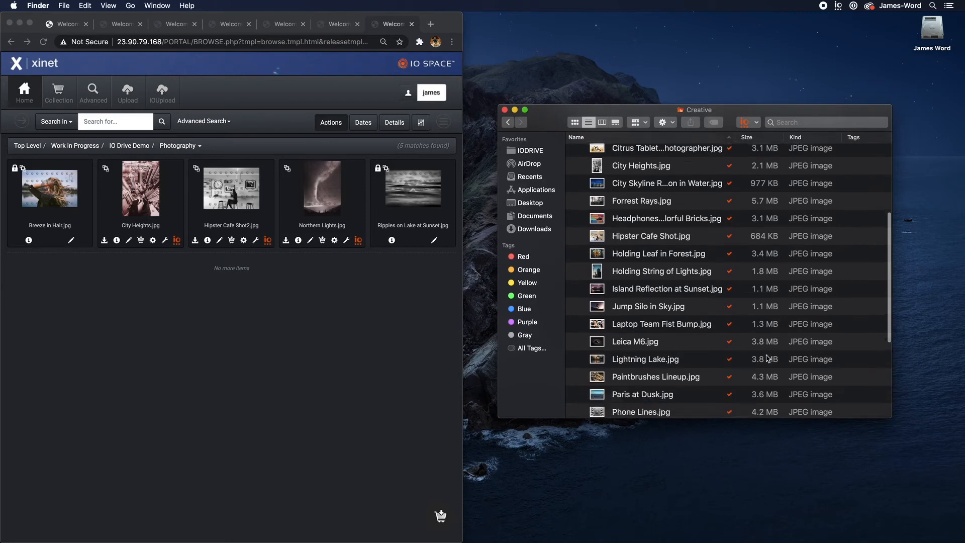
pyautogui.scroll(-2, 768, 358)
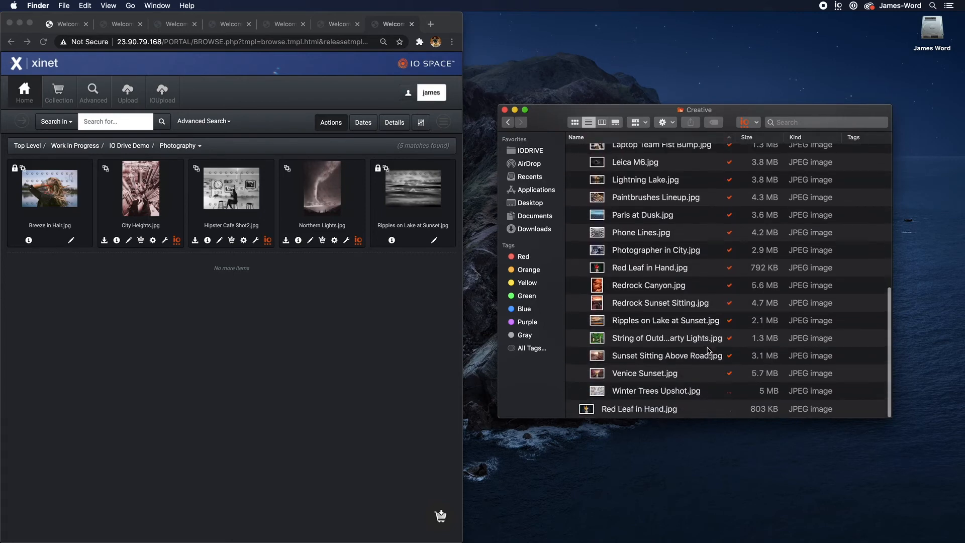
pyautogui.scroll(15, 700, 350)
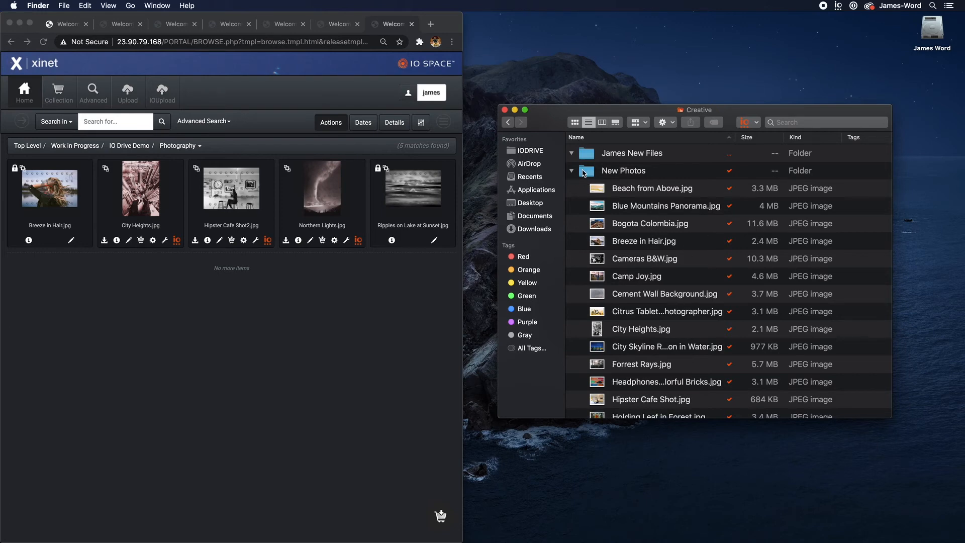
# Rename New Photos to the user's name plus 'Photography for Selects' and widen the Name column.
pyautogui.click(626, 172)
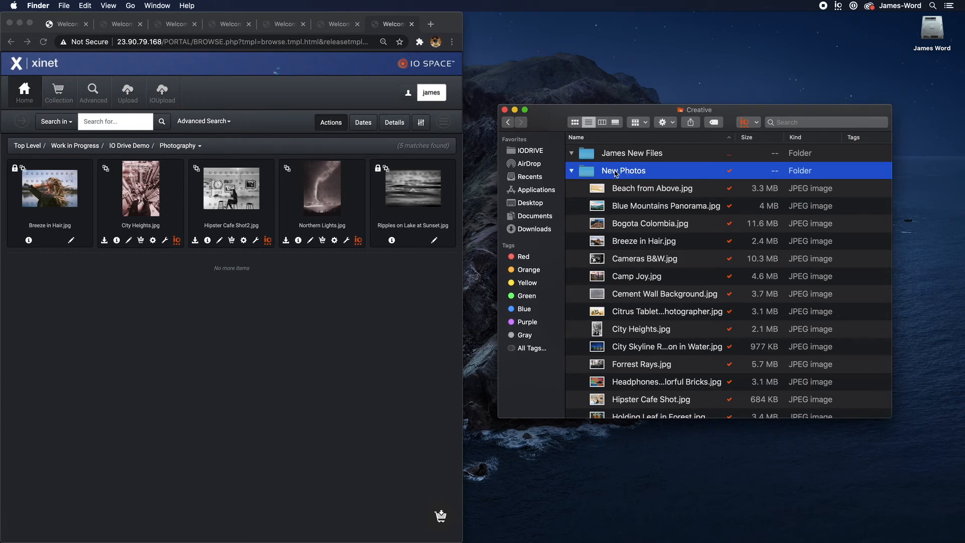
pyautogui.click(621, 176)
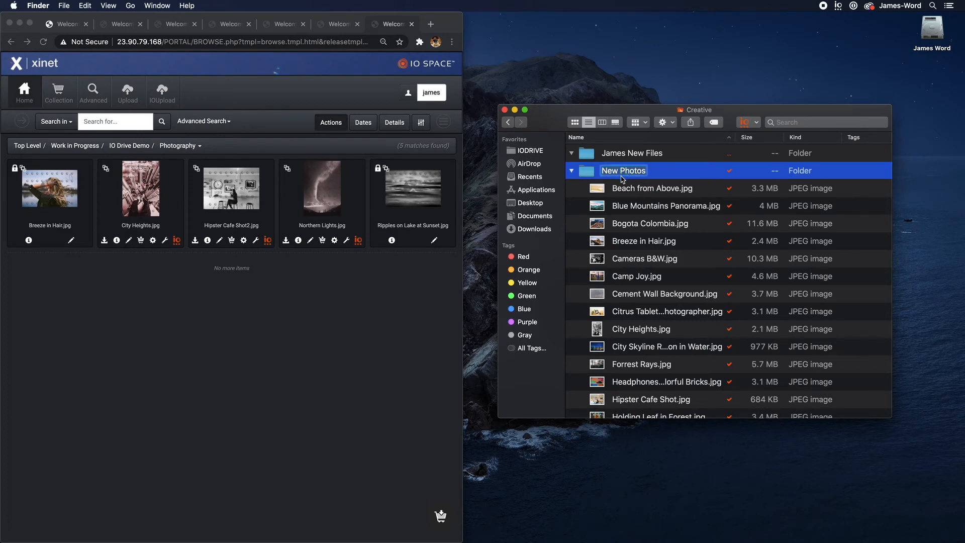
pyautogui.write('James Word ')
pyautogui.write('Photography')
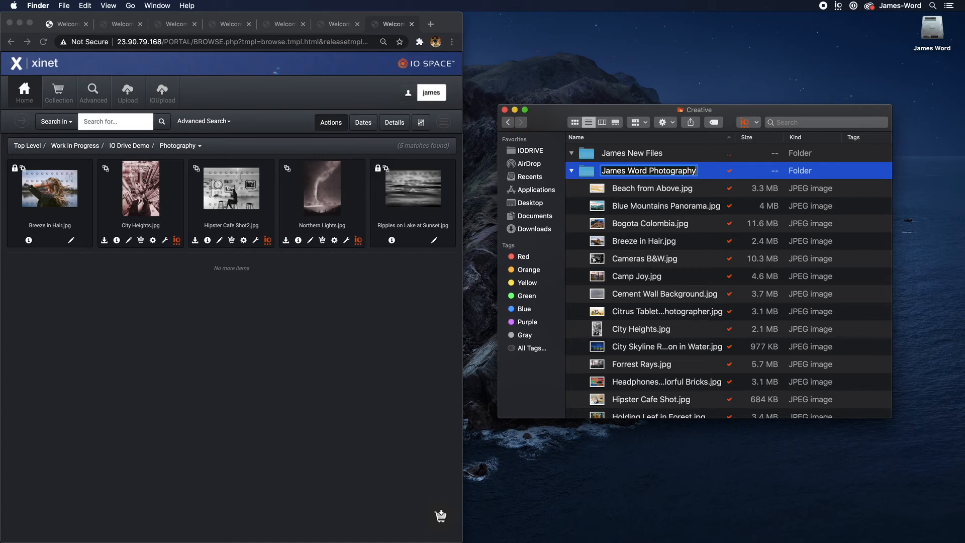
pyautogui.write(' for Selects')
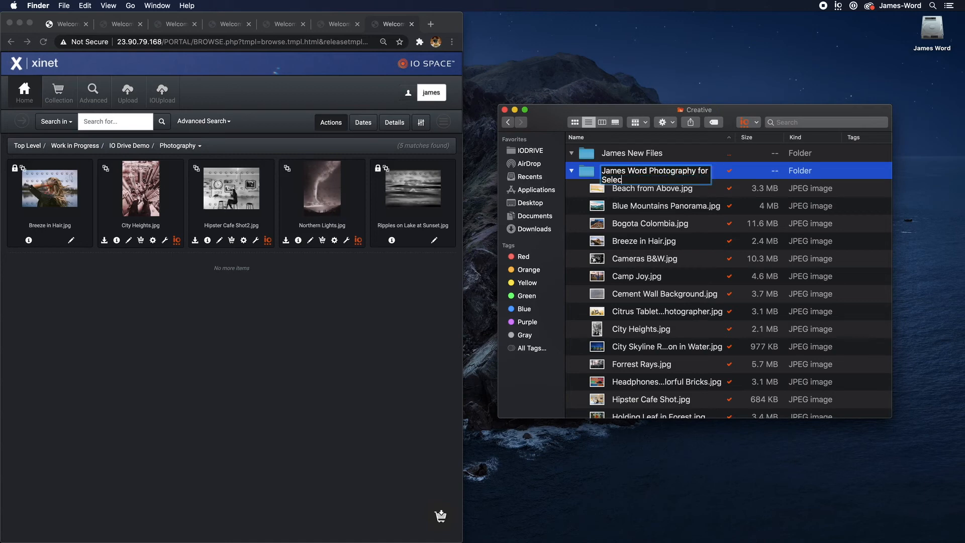
pyautogui.press('Return')
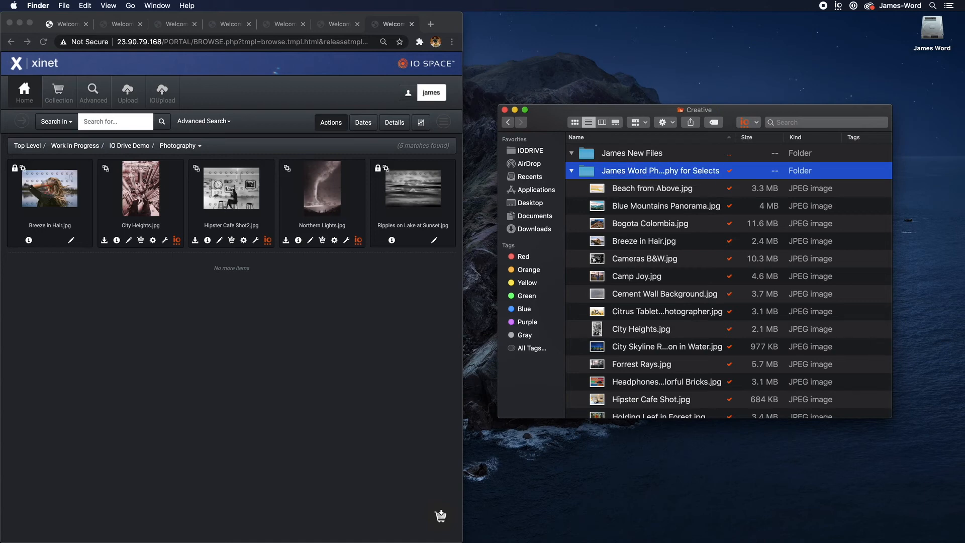
pyautogui.doubleClick(734, 139)
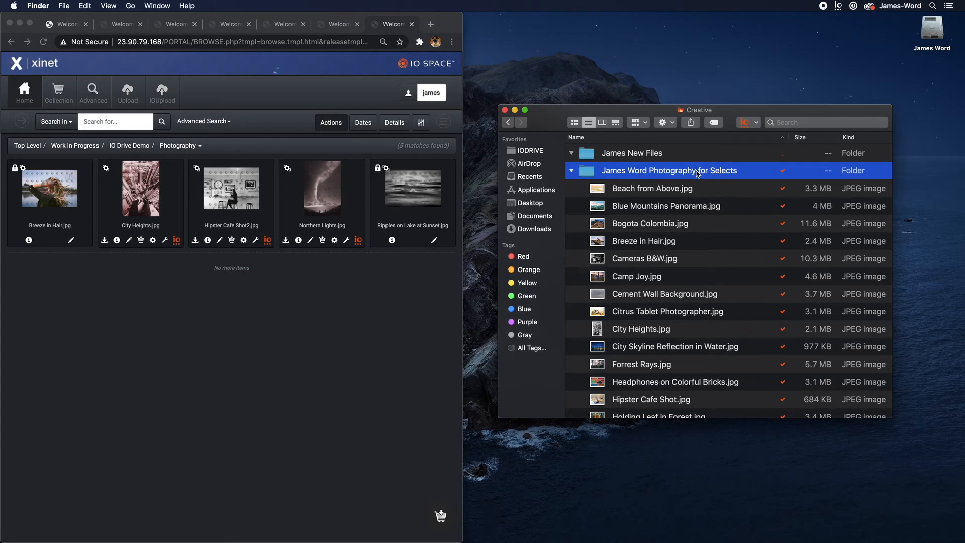
# Move Red Leaf in Hand.jpg into the new files folder, then that folder into the selects folder.
pyautogui.click(571, 172)
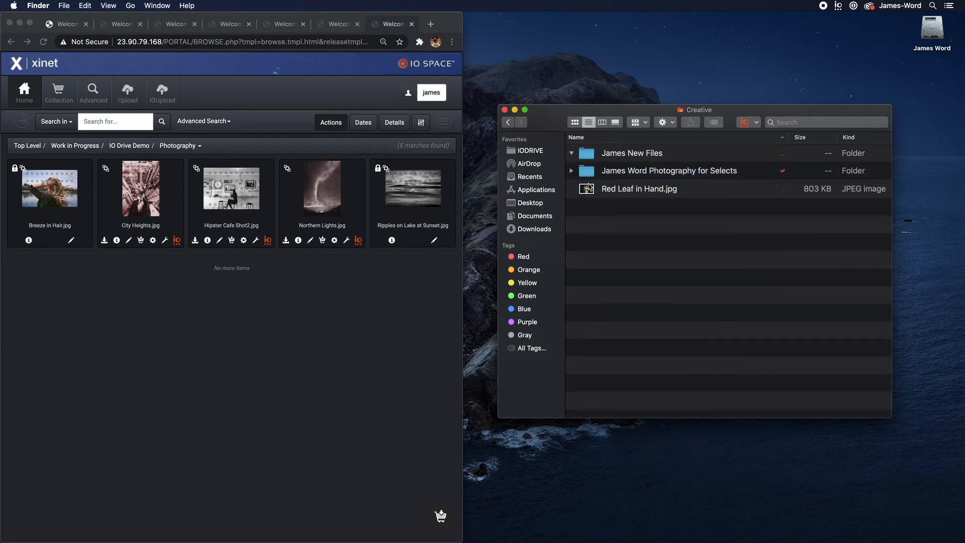
pyautogui.moveTo(588, 190); pyautogui.dragTo(578, 155)
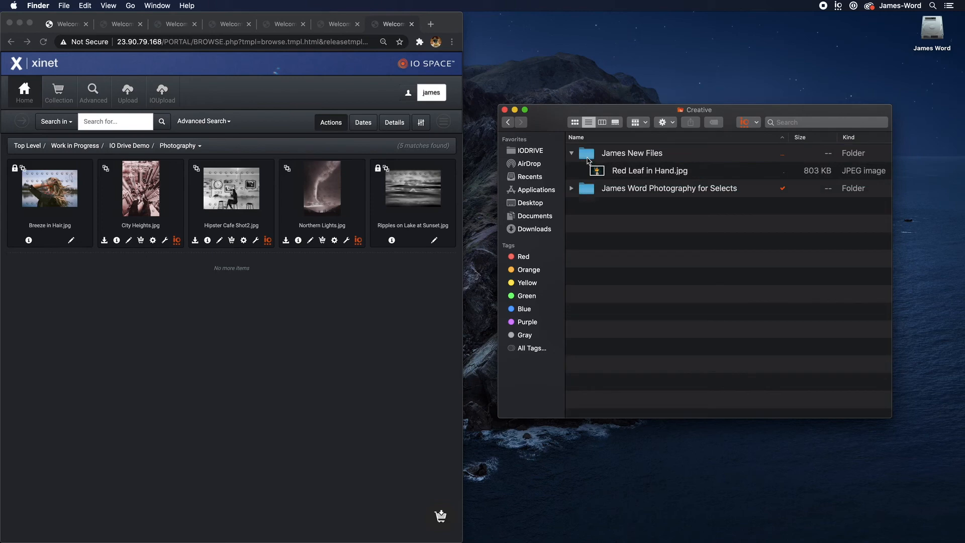
pyautogui.click(583, 155)
pyautogui.click(571, 153)
pyautogui.moveTo(584, 155); pyautogui.dragTo(586, 177)
pyautogui.click(571, 153)
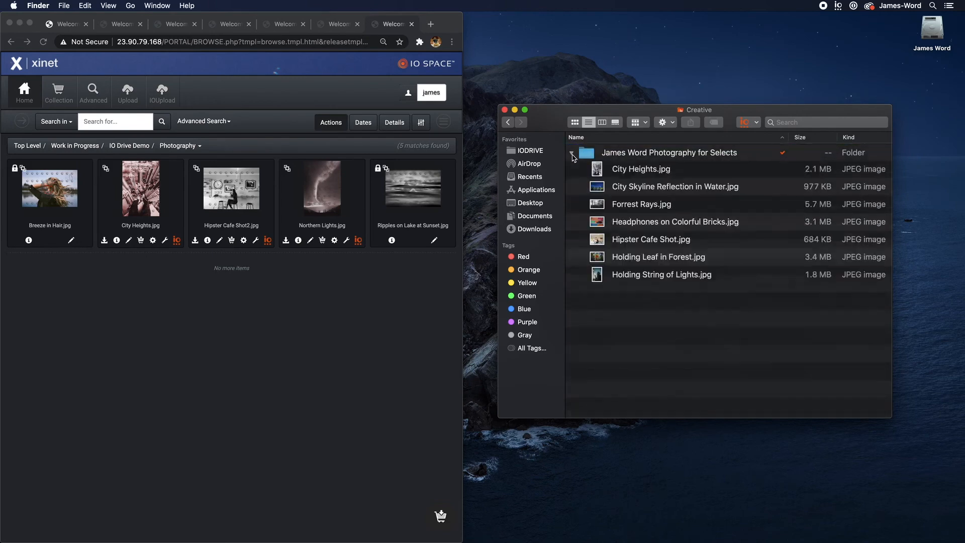
# Move all five resized JPEGs from 1080px into the Creative folder.
pyautogui.click(543, 149)
pyautogui.click(571, 171)
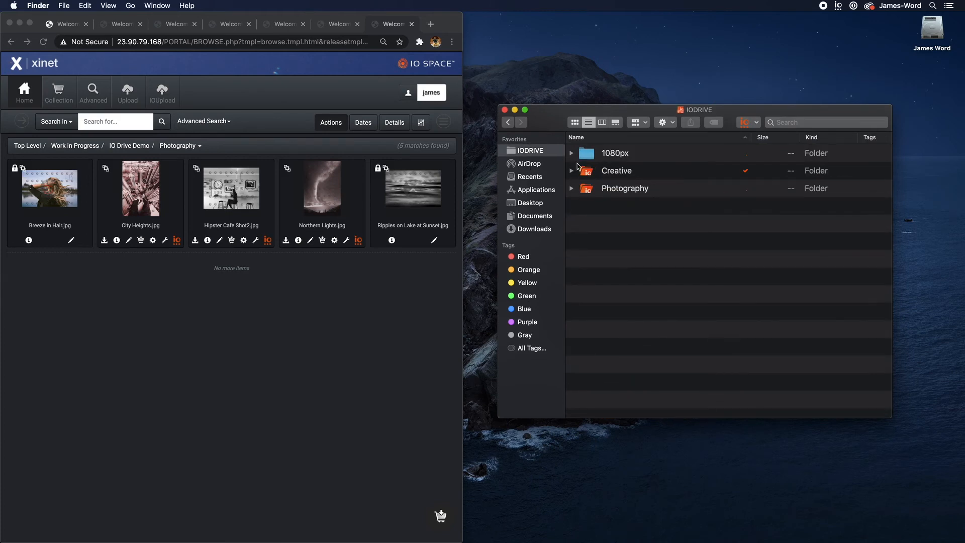
pyautogui.click(571, 153)
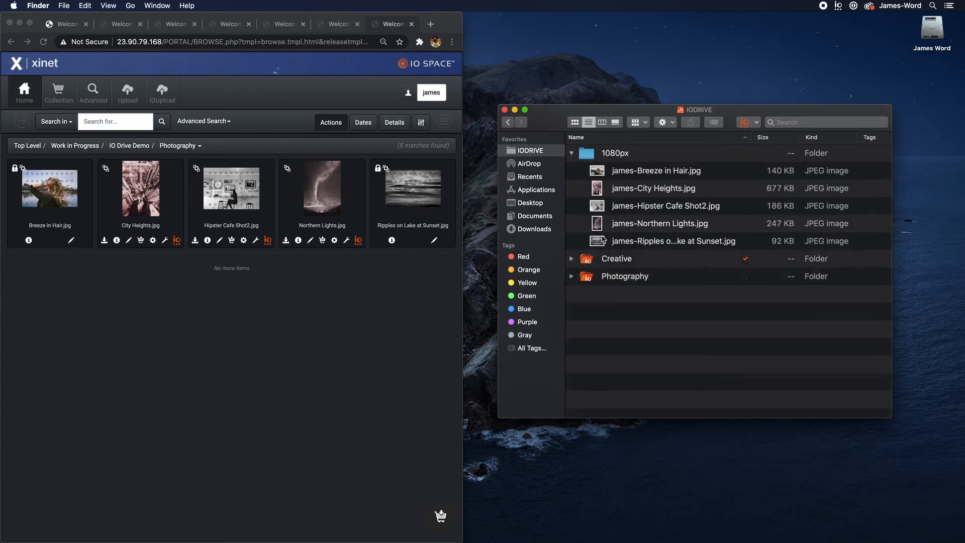
pyautogui.click(572, 258)
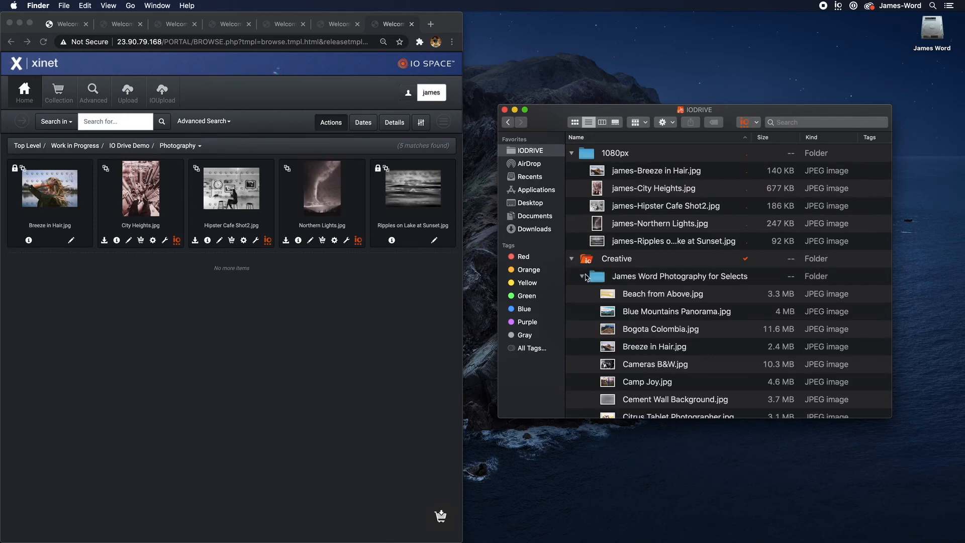
pyautogui.click(582, 276)
pyautogui.click(607, 176)
pyautogui.keyDown('shift'); pyautogui.click(616, 241); pyautogui.keyUp('shift')
pyautogui.moveTo(616, 242); pyautogui.dragTo(618, 260)
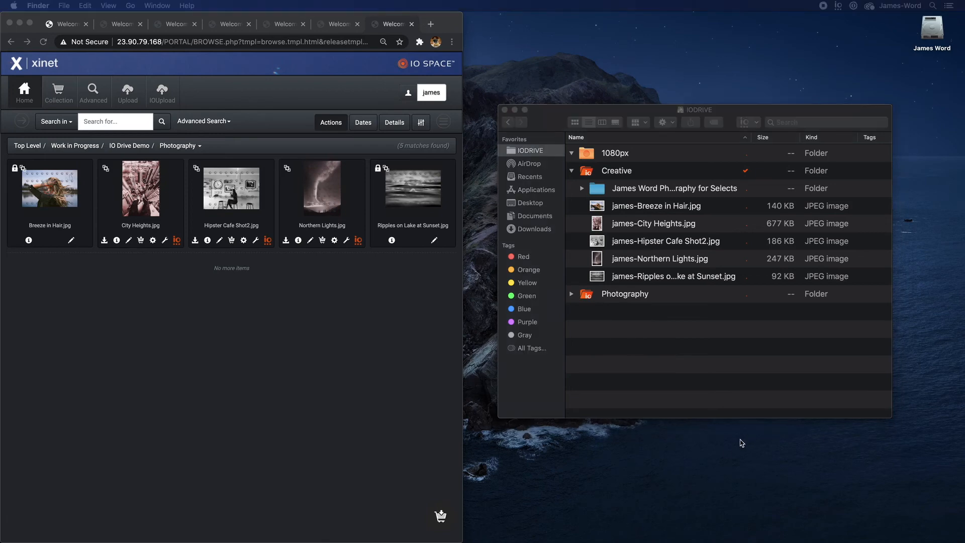
# Expand Photography in Finder and reload the Photography folder in the portal.
pyautogui.click(682, 373)
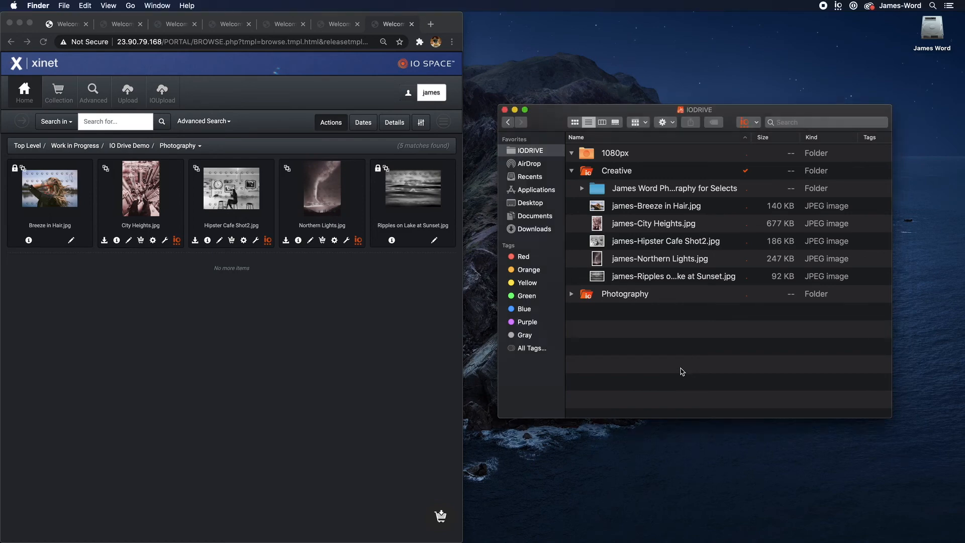
pyautogui.click(572, 294)
pyautogui.click(303, 315)
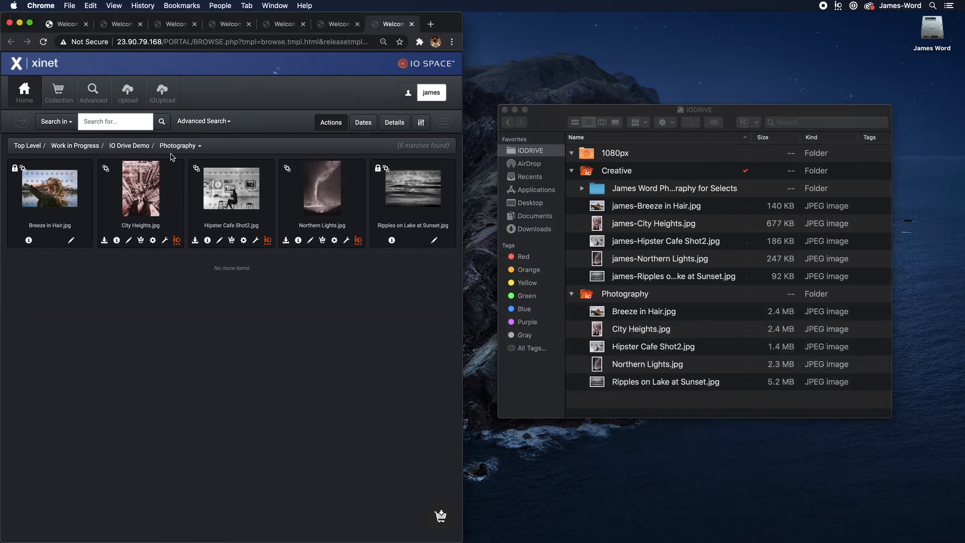
pyautogui.click(167, 146)
# Drag Ripples on Lake at Sunset.jpg to the desktop and refresh Photography in the portal.
pyautogui.click(662, 384)
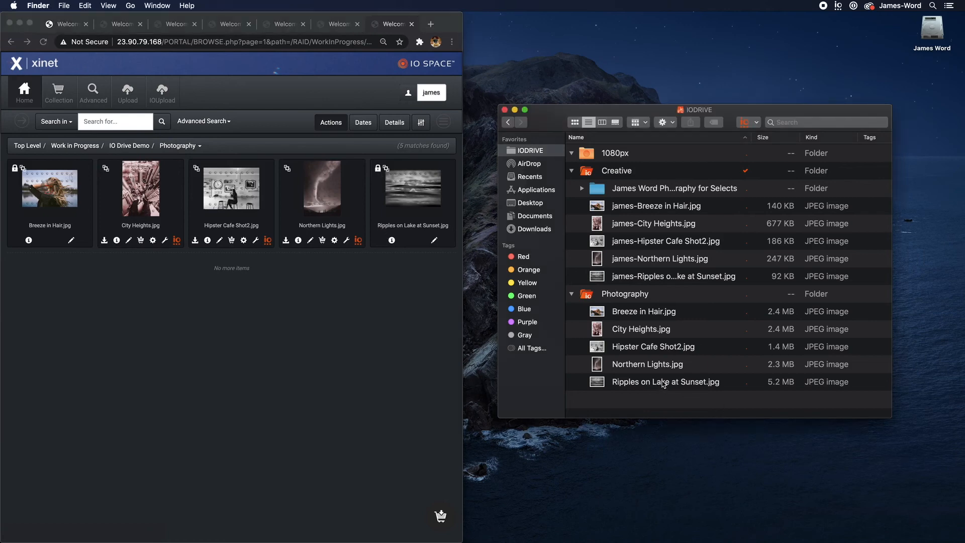
pyautogui.click(376, 309)
pyautogui.click(667, 388)
pyautogui.click(645, 386)
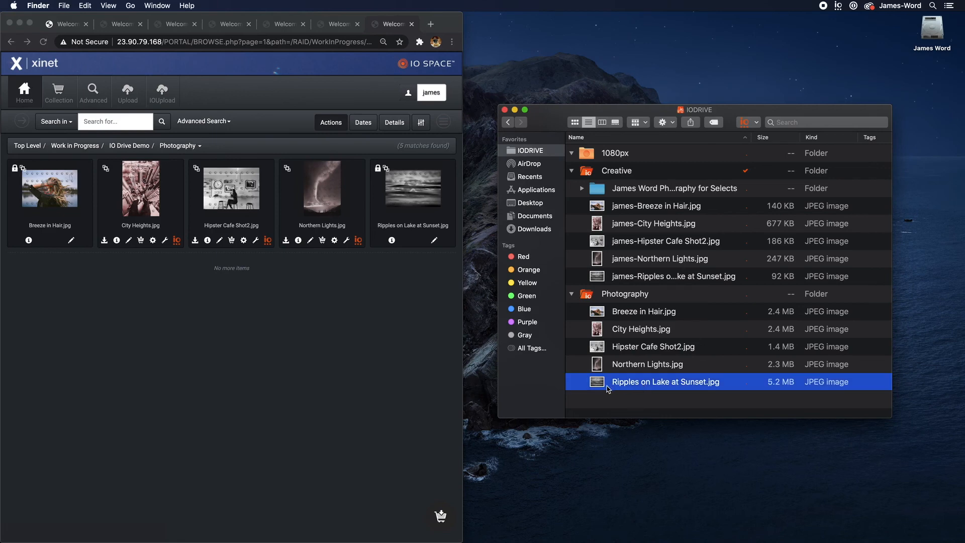
pyautogui.moveTo(613, 387); pyautogui.dragTo(917, 315)
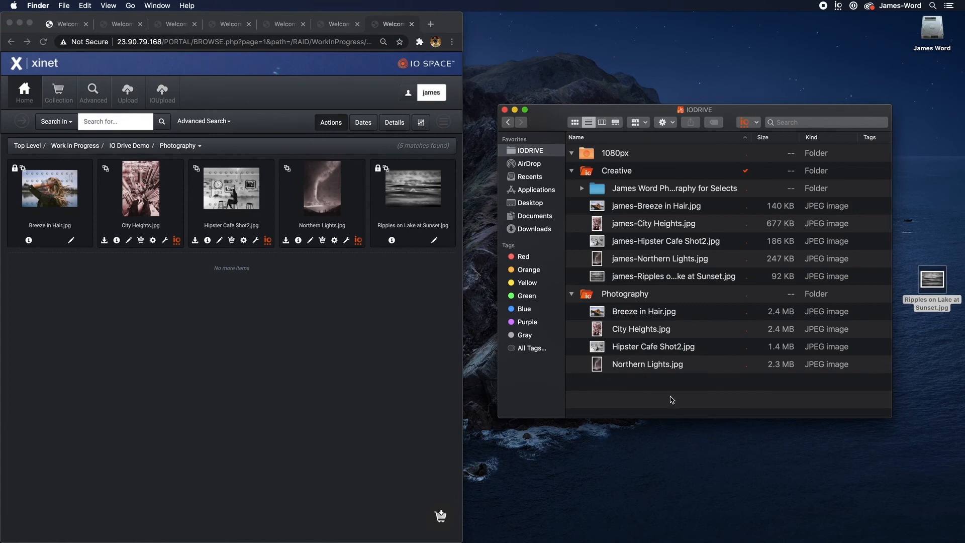
pyautogui.click(382, 328)
pyautogui.click(181, 147)
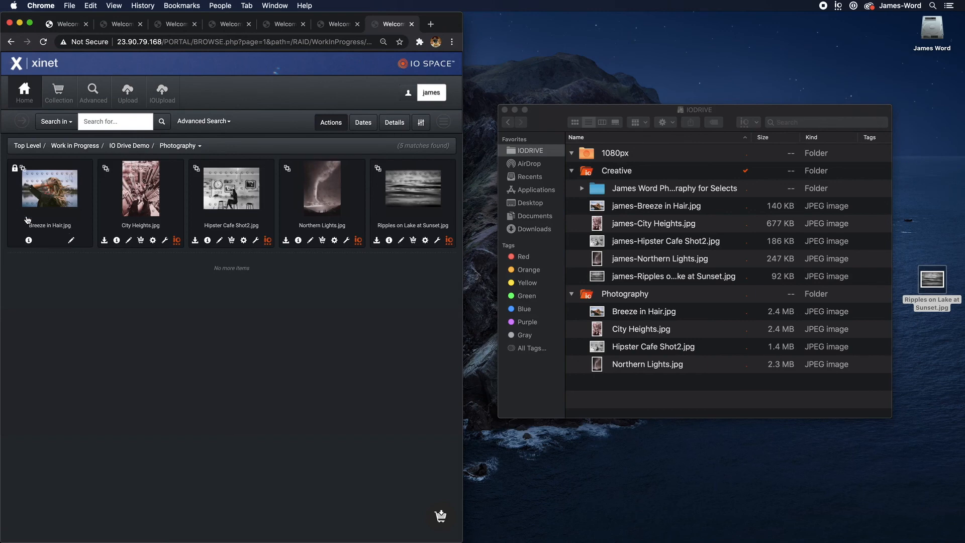
# Delete Breeze in Hair.jpg from the synced Photography folder.
pyautogui.click(663, 320)
pyautogui.click(628, 313)
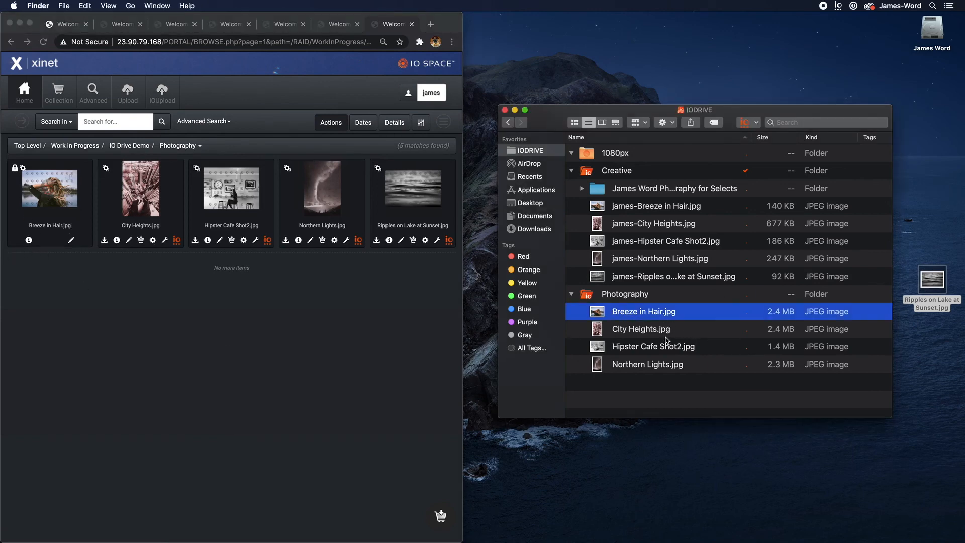
pyautogui.press('super+BackSpace')
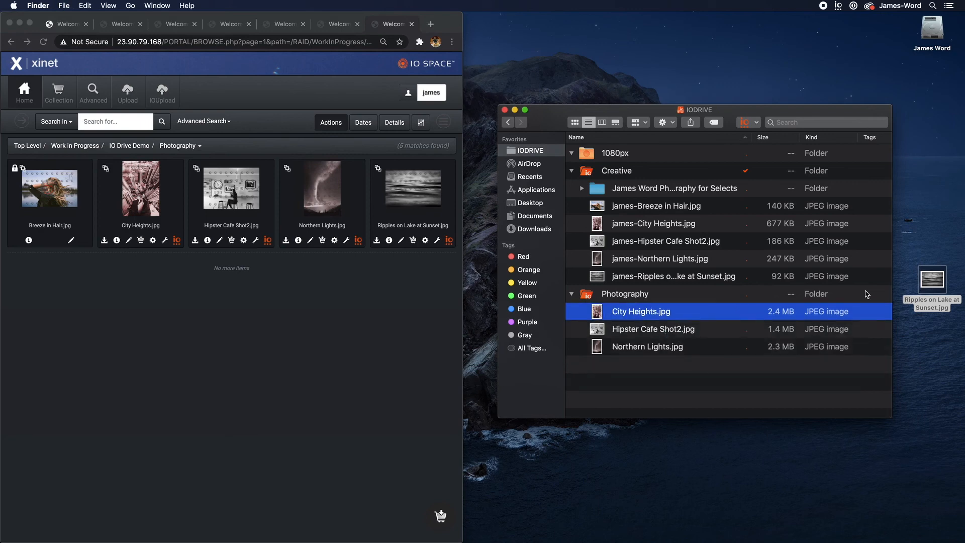
pyautogui.click(707, 386)
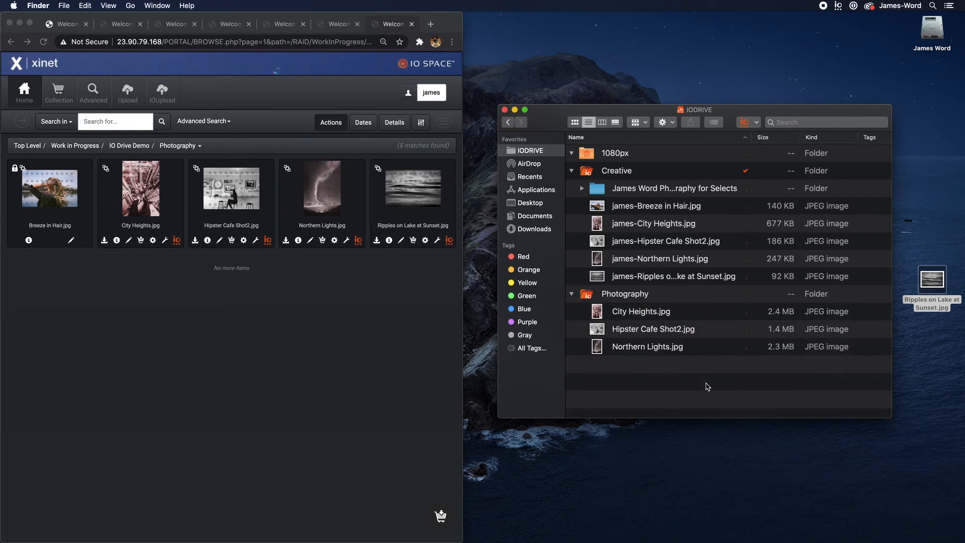
pyautogui.click(226, 360)
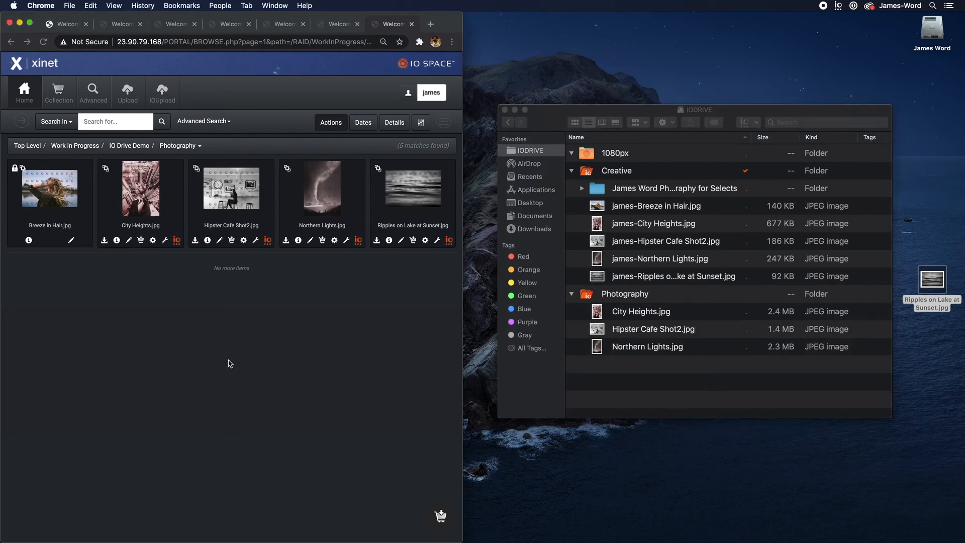
# Sync Breeze in Hair.jpg from the portal back to the desktop and confirm it in Finder.
pyautogui.click(179, 146)
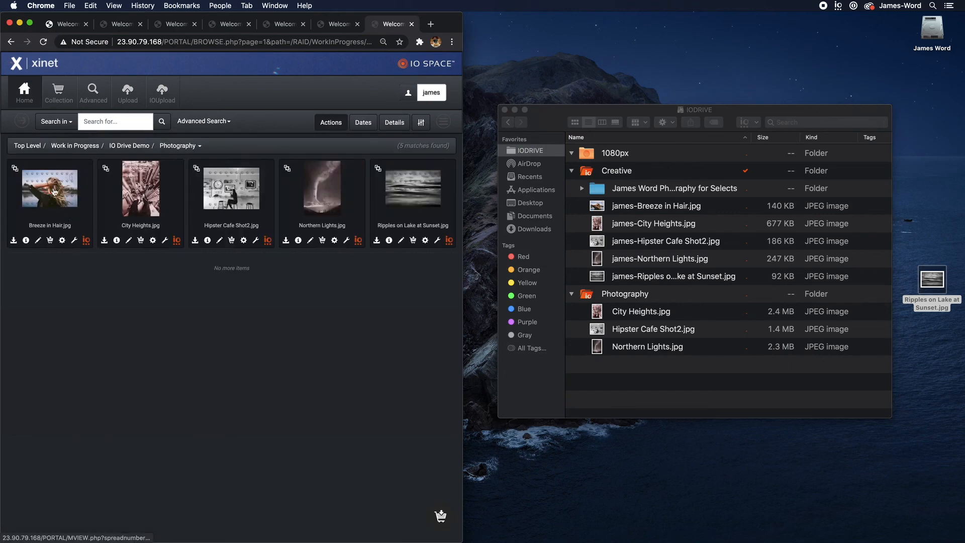
pyautogui.click(73, 240)
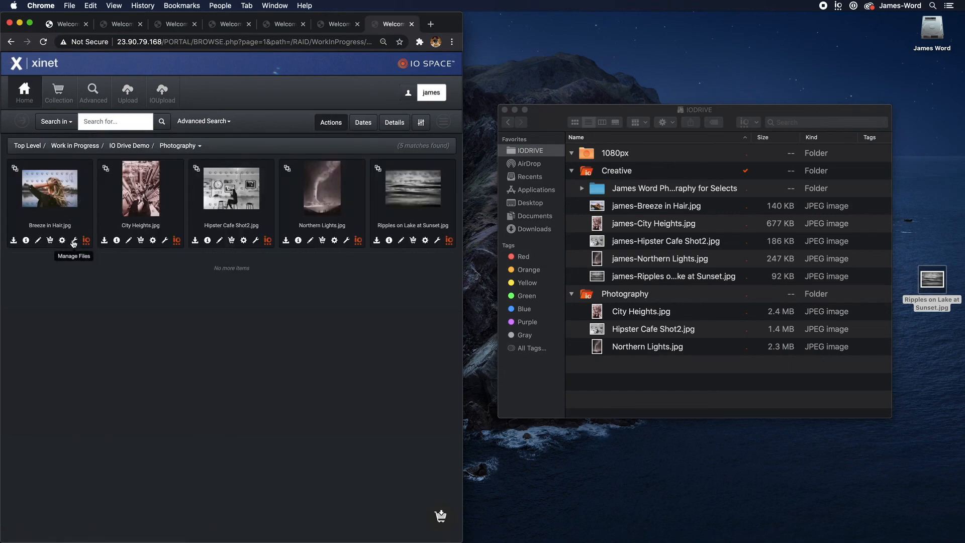
pyautogui.click(83, 240)
pyautogui.click(86, 241)
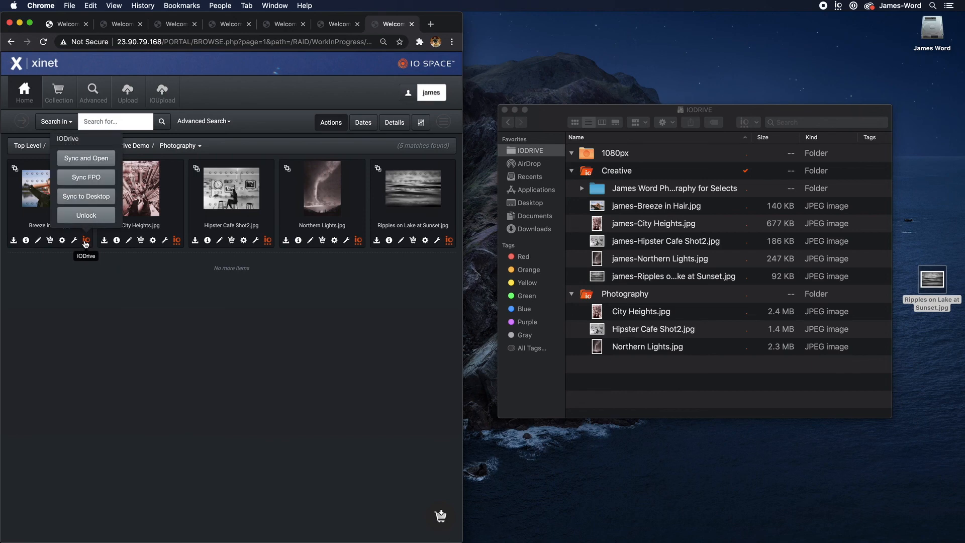
pyautogui.click(99, 200)
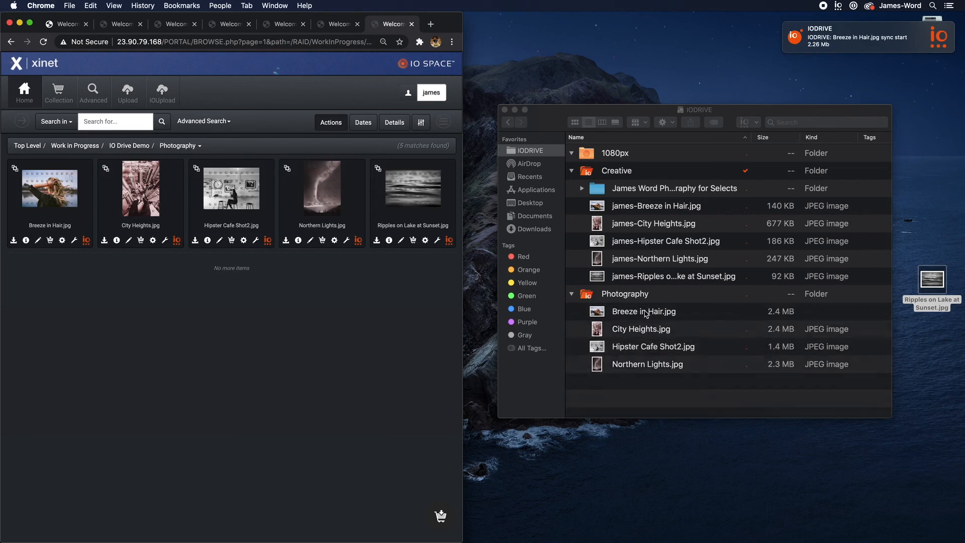
pyautogui.click(648, 313)
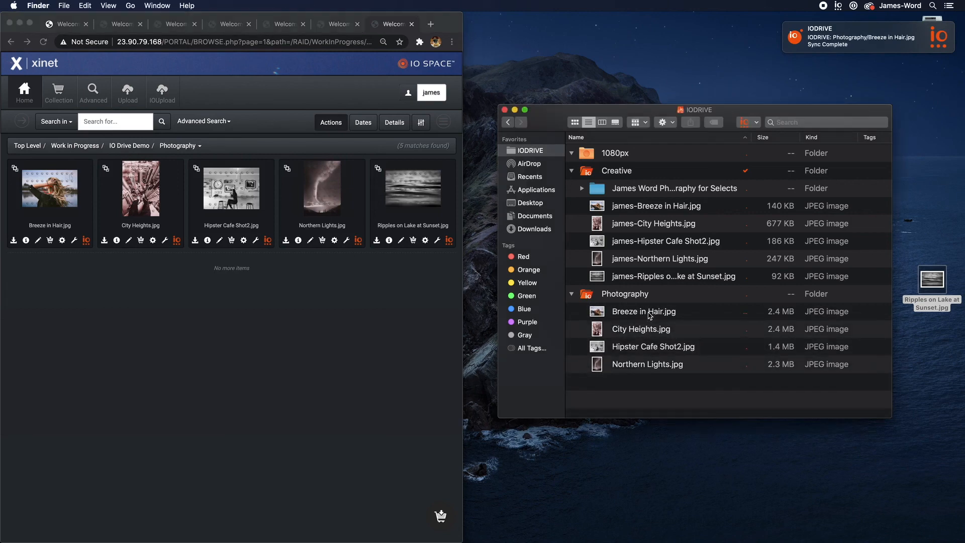
pyautogui.click(648, 313)
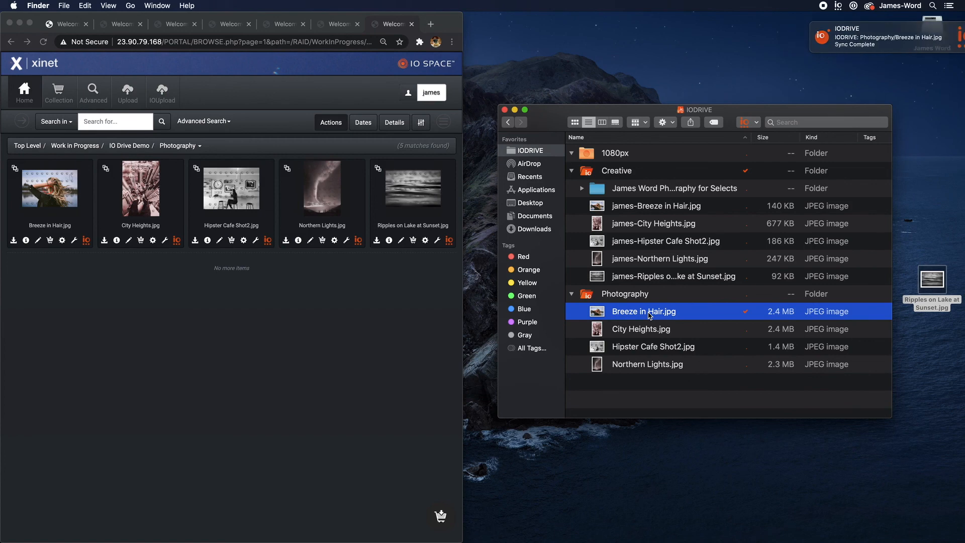
pyautogui.click(705, 393)
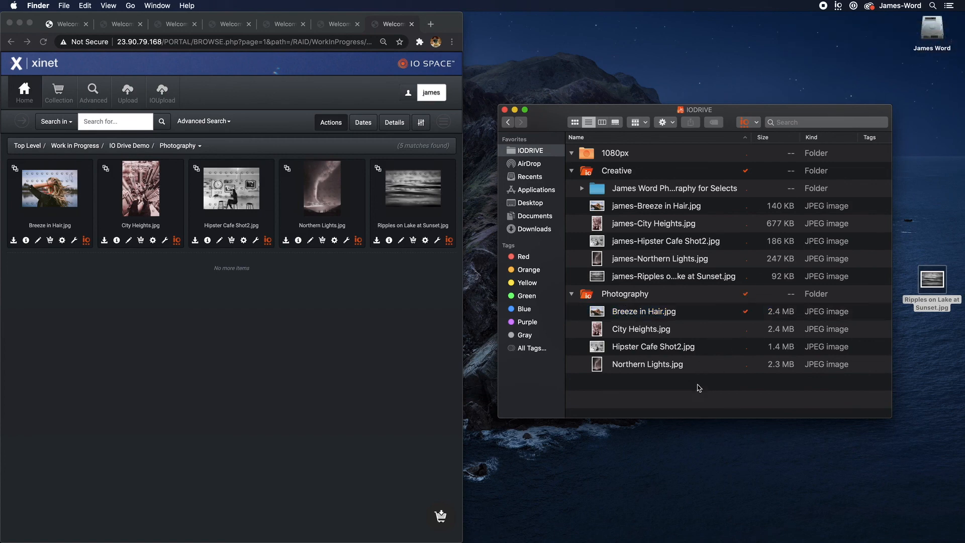
# Start the 1080 JPEGs workflow on the resized Breeze in Hair copy, then cancel it.
pyautogui.click(650, 208)
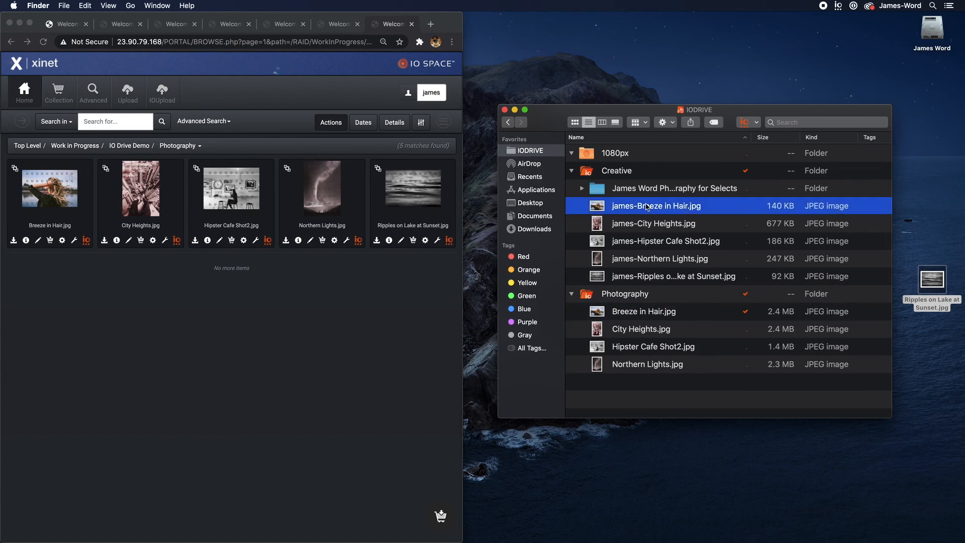
pyautogui.rightClick(646, 207)
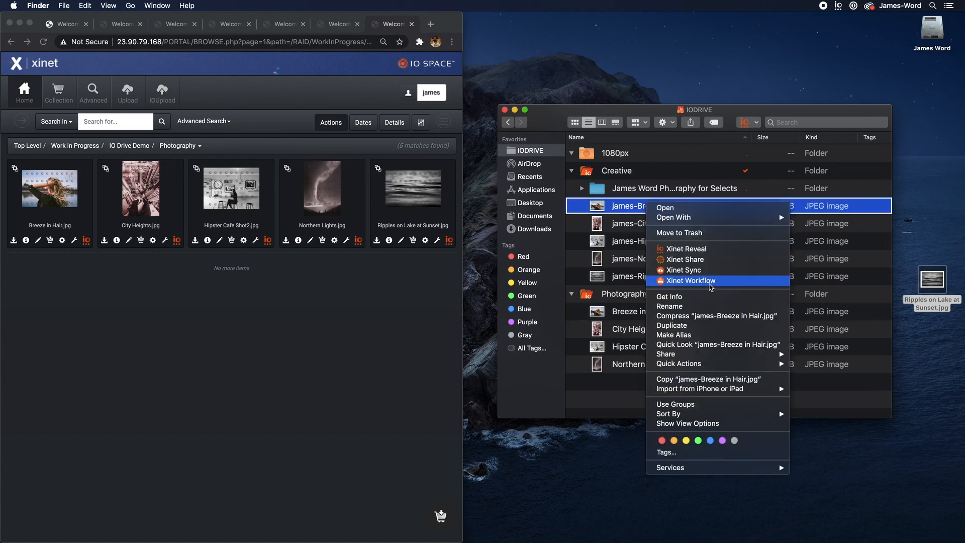
pyautogui.click(710, 282)
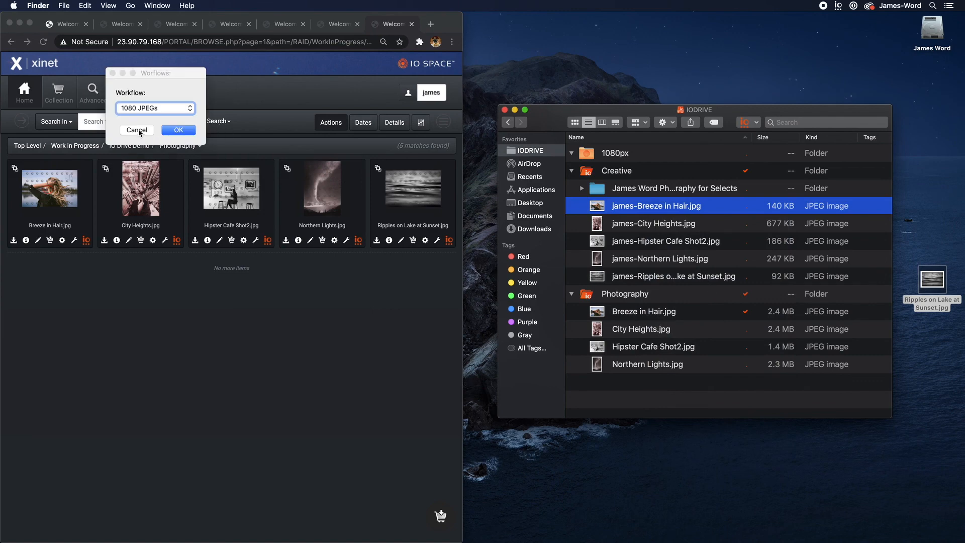
pyautogui.click(137, 130)
# Return the portal to the IO Drive Demo folder listing.
pyautogui.click(129, 145)
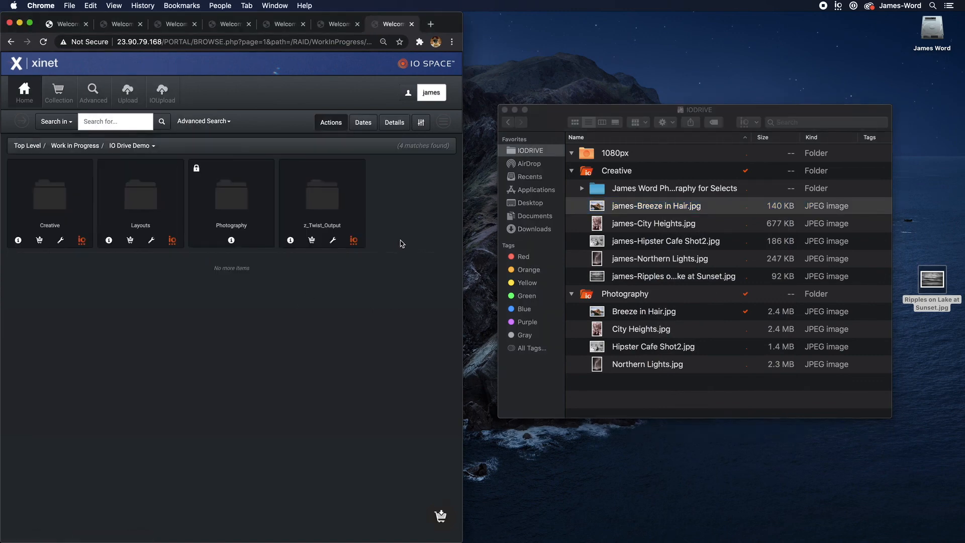
pyautogui.click(705, 405)
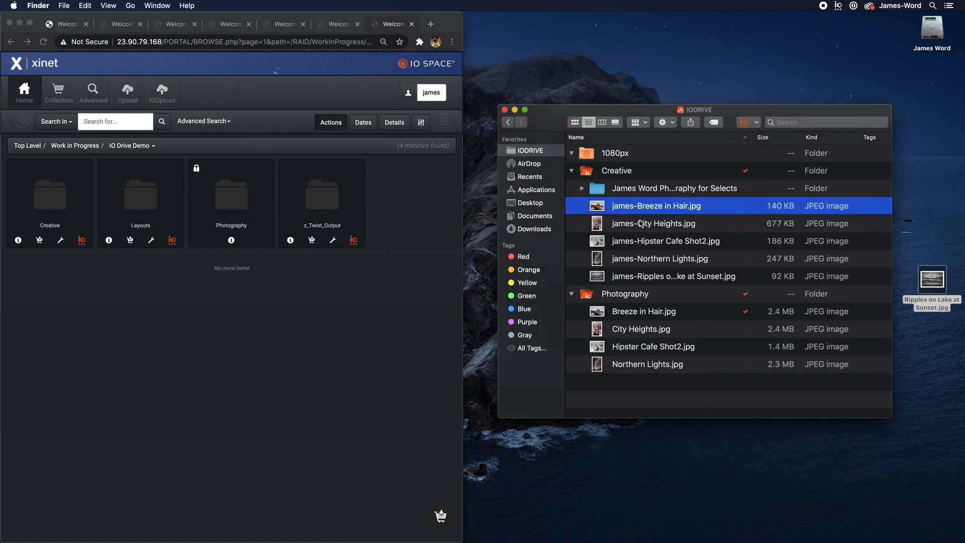
pyautogui.click(664, 390)
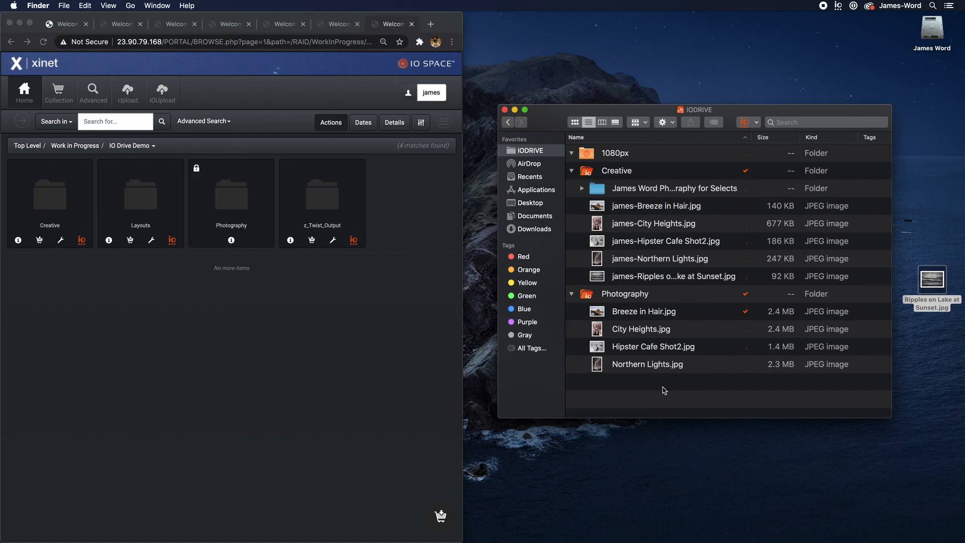